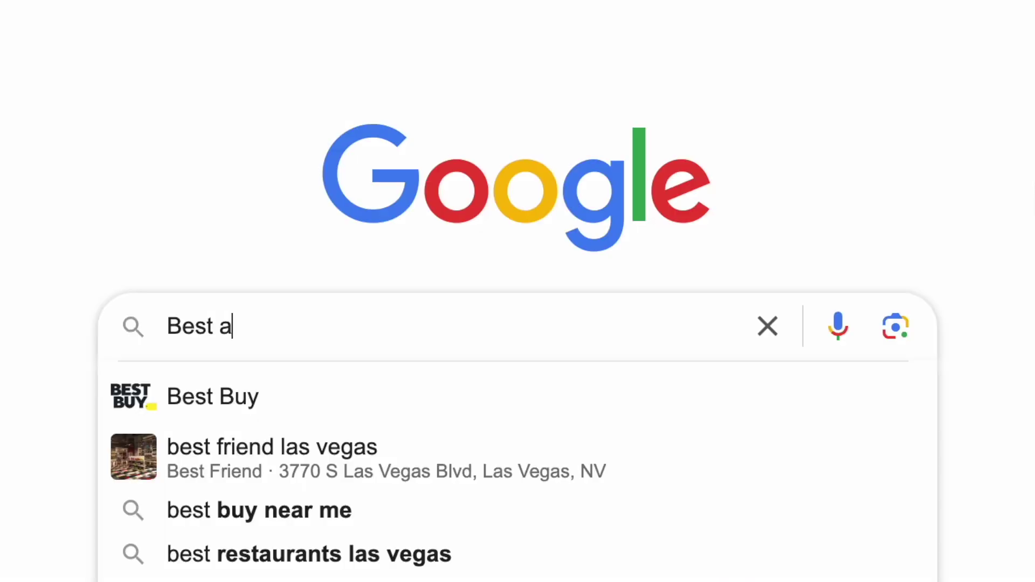
Step: Open a 1-Click Blog Post and enter 'Best 3 survey platforms for beginners' as the main keyword
type("ffilia")
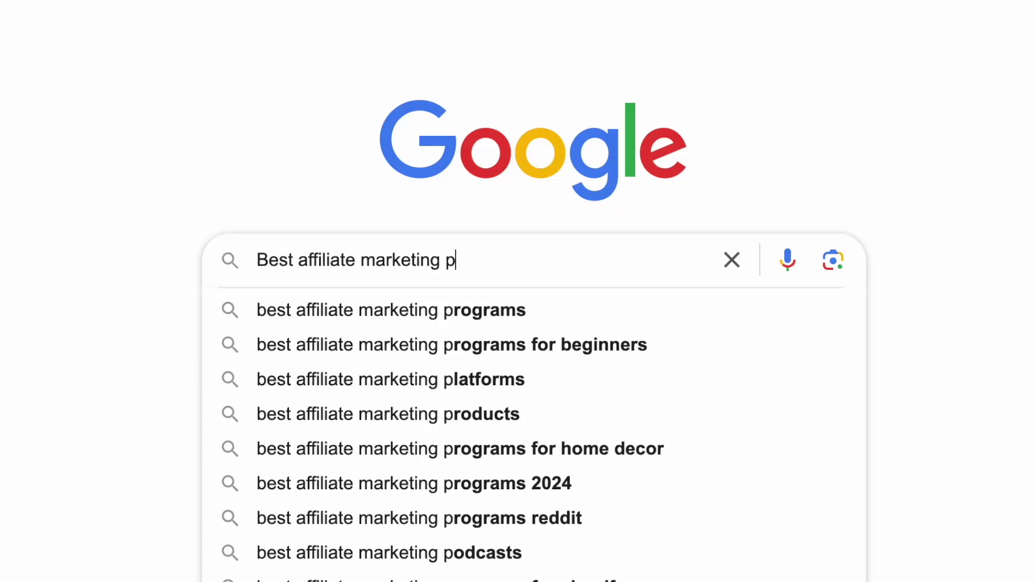
type("roducts")
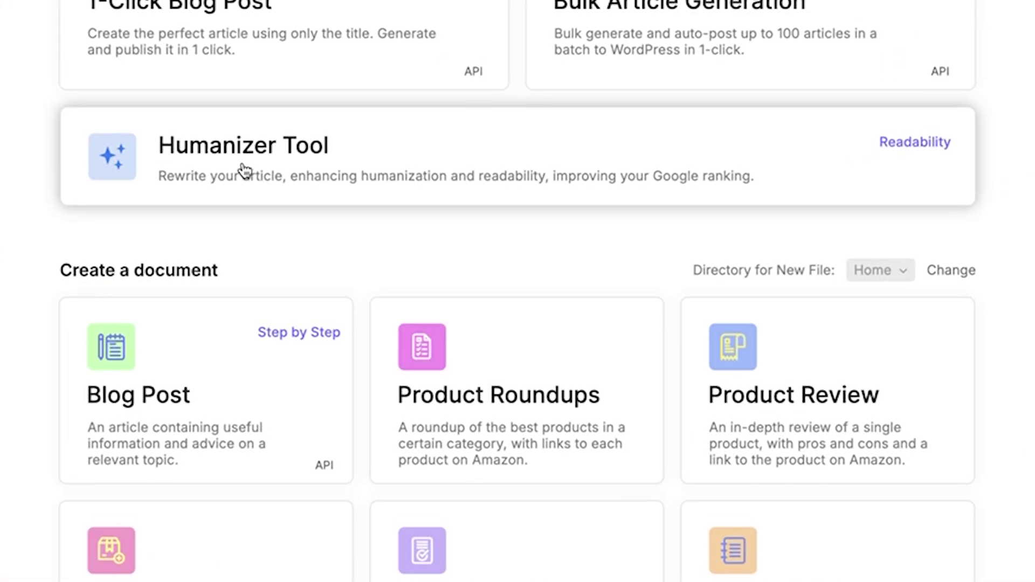
scroll(243, 173, "up", 2)
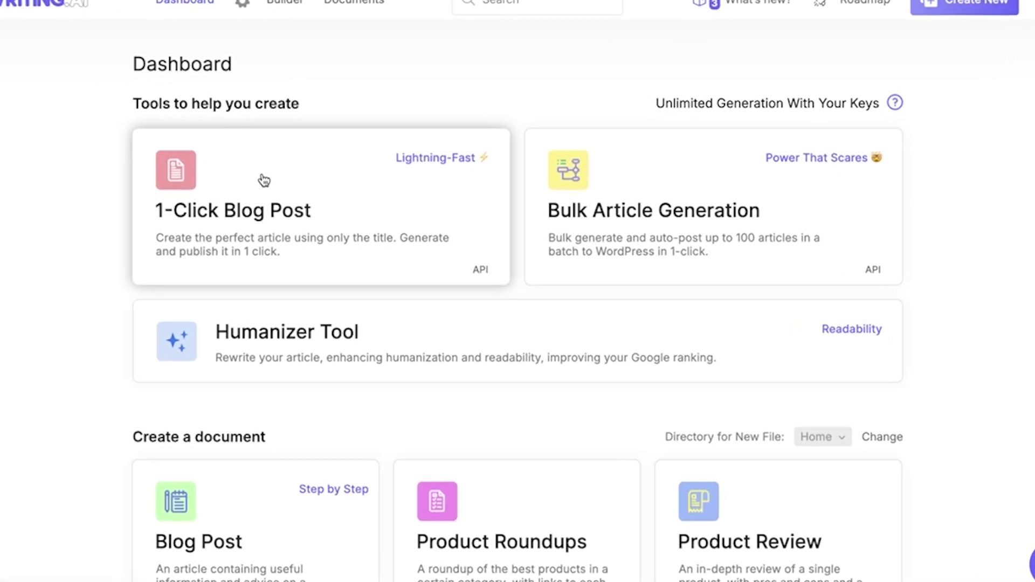
left_click(248, 174)
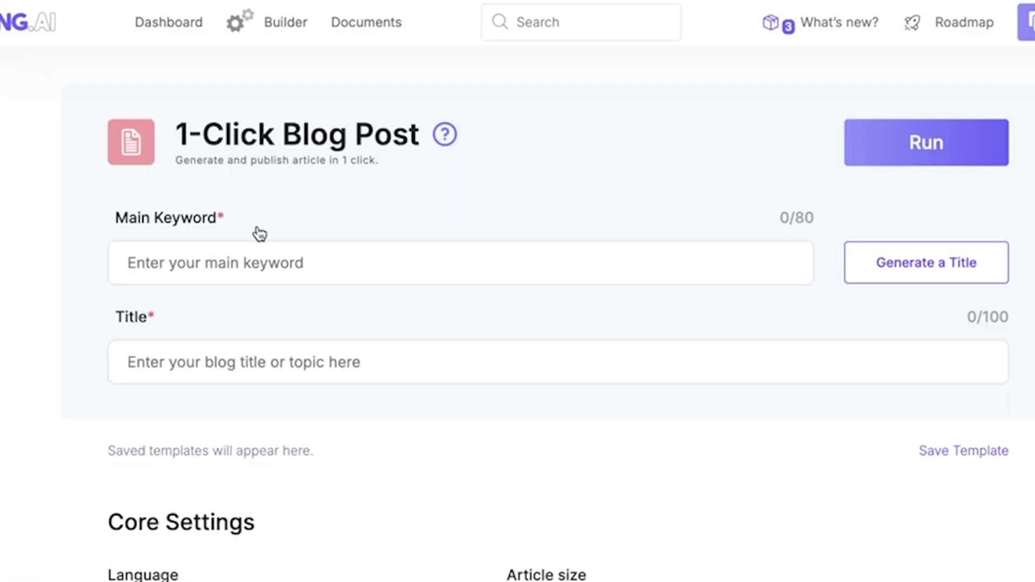
left_click(177, 249)
type("Best 3 survey platforms for begin")
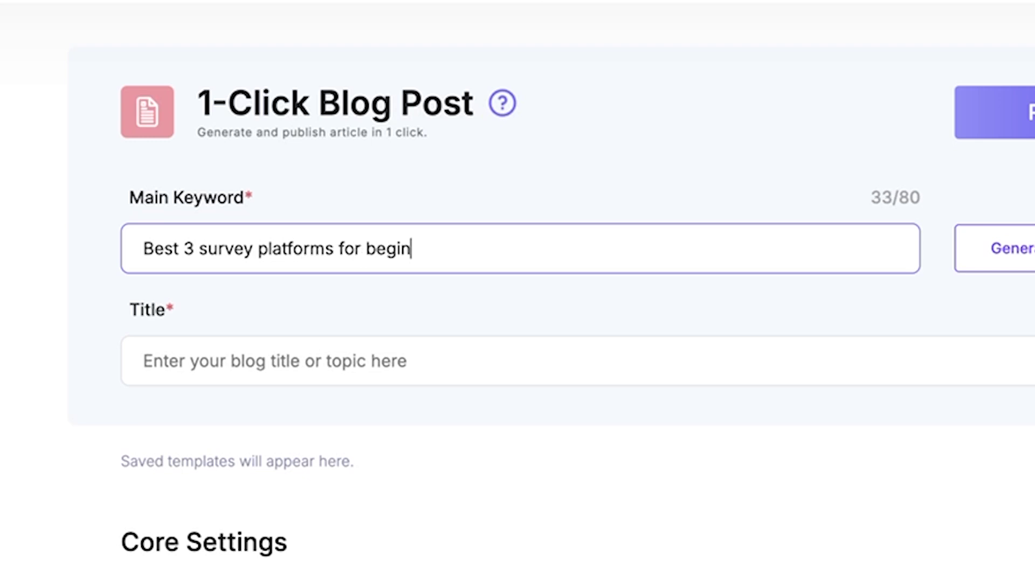
type("ers")
left_click(993, 268)
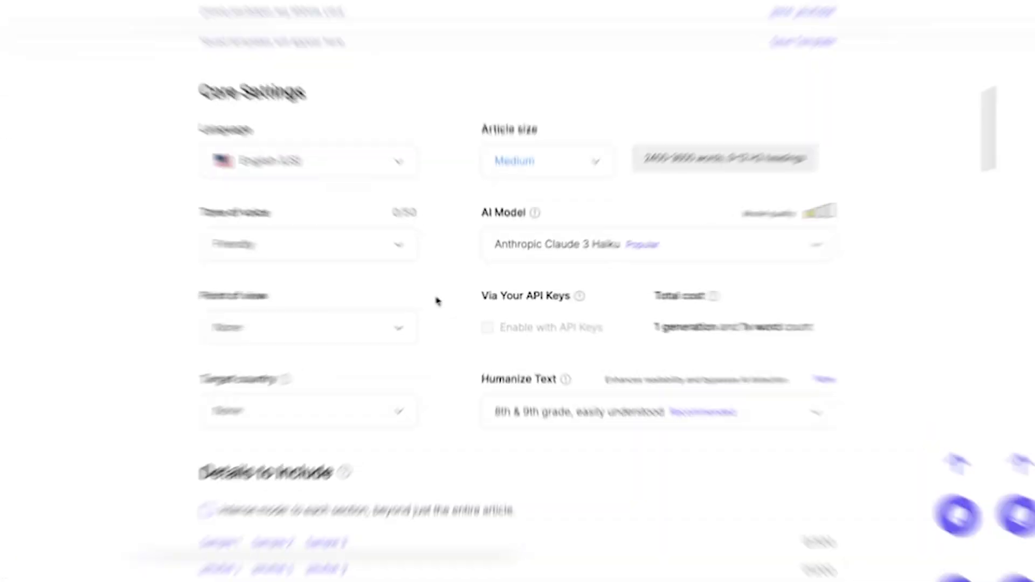
Step: Review the Tone of voice options and keep Anthropic Claude 3 Haiku as the AI model
scroll(437, 301, "down", 1)
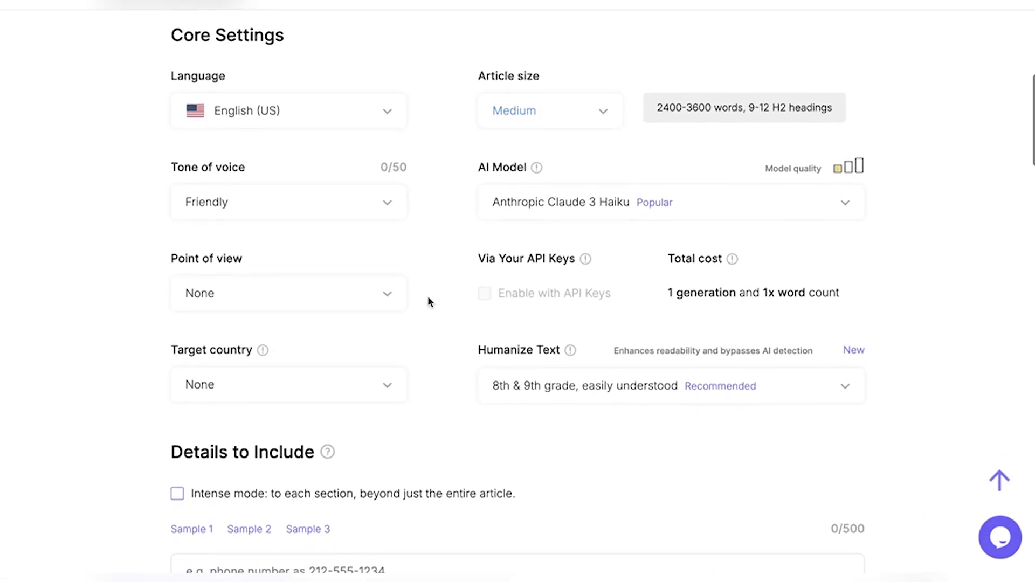
scroll(437, 301, "up", 1)
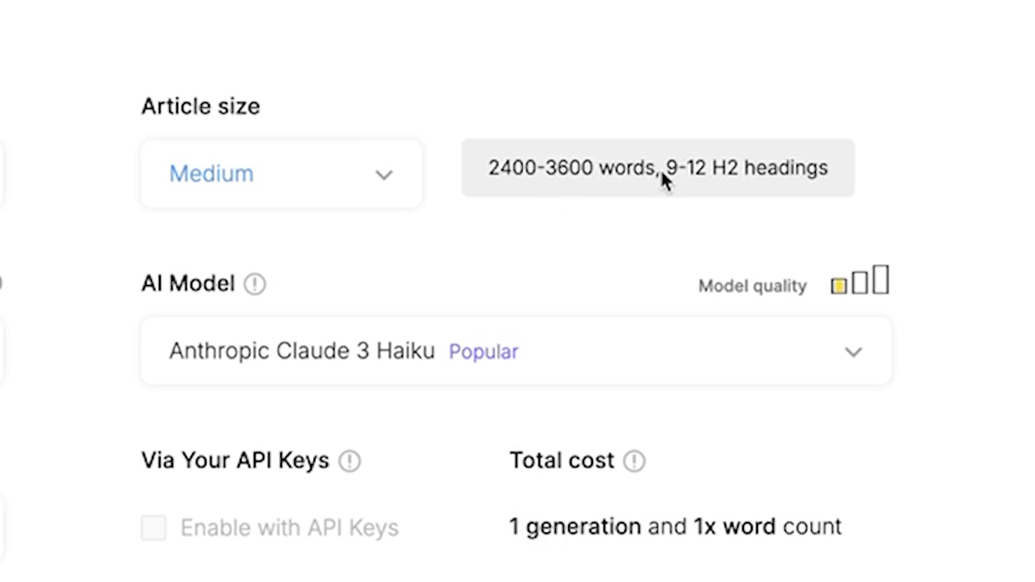
left_click(423, 90)
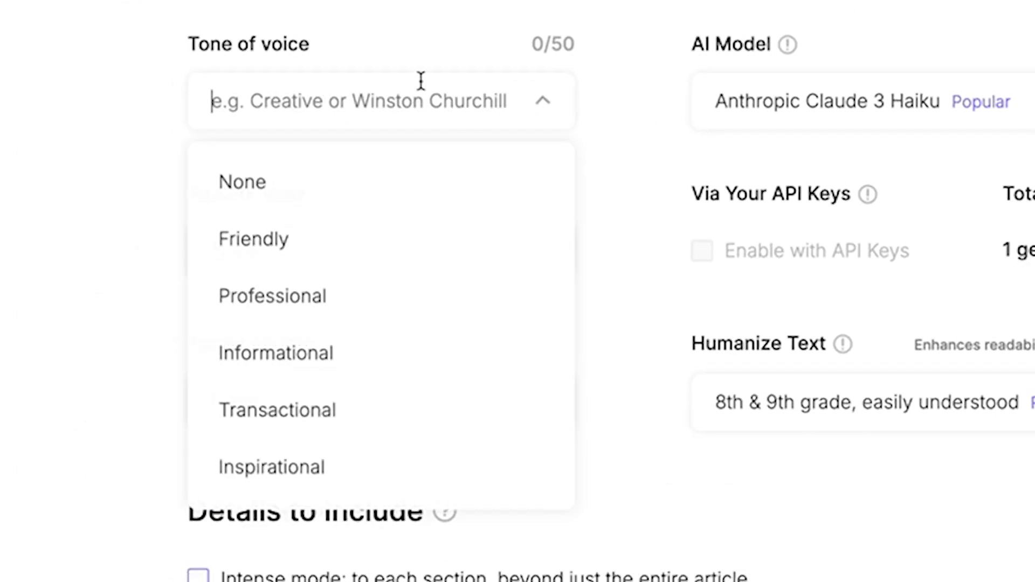
scroll(363, 212, "down", 4)
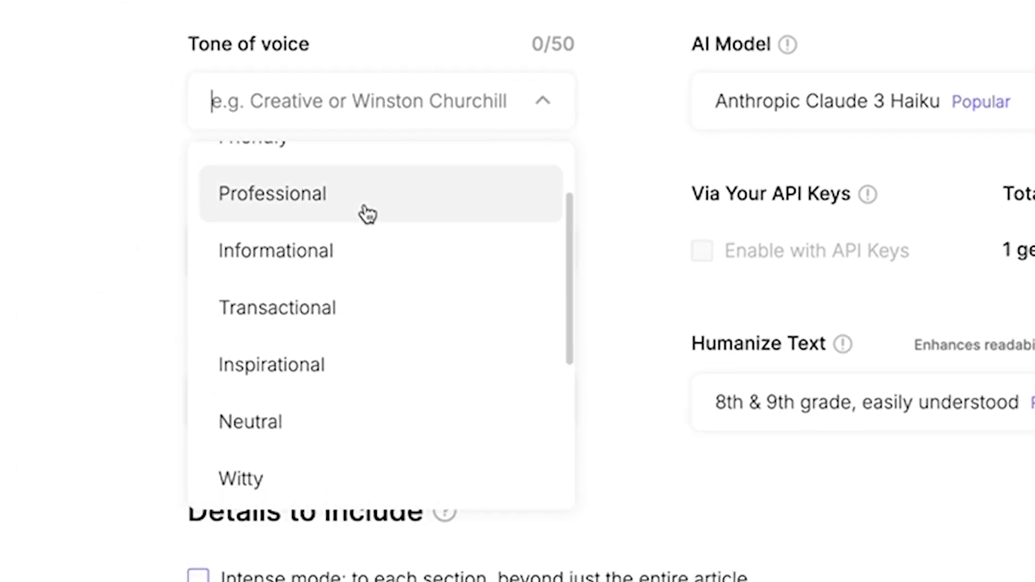
scroll(323, 237, "up", 4)
scroll(317, 242, "down", 5)
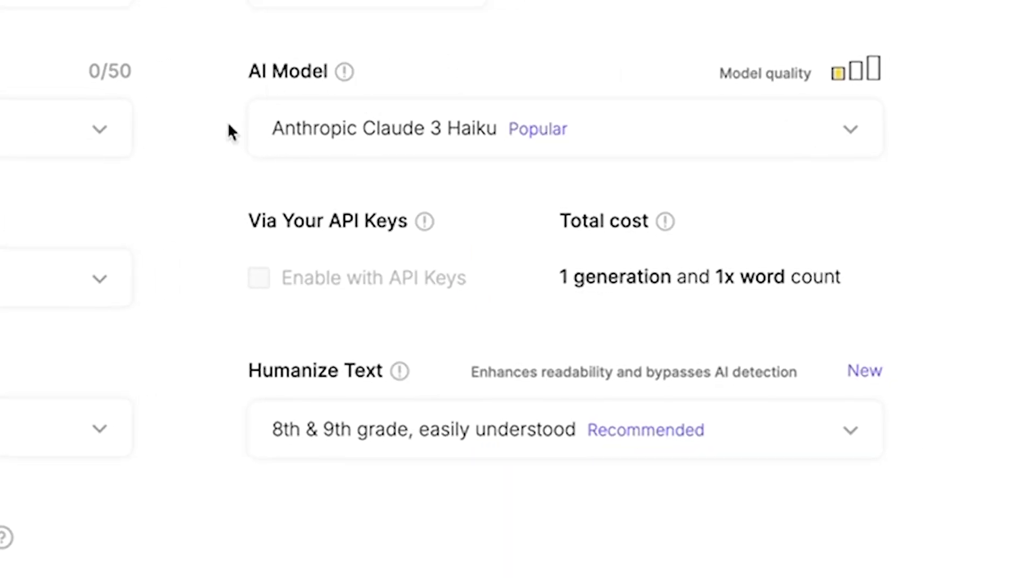
left_click(332, 135)
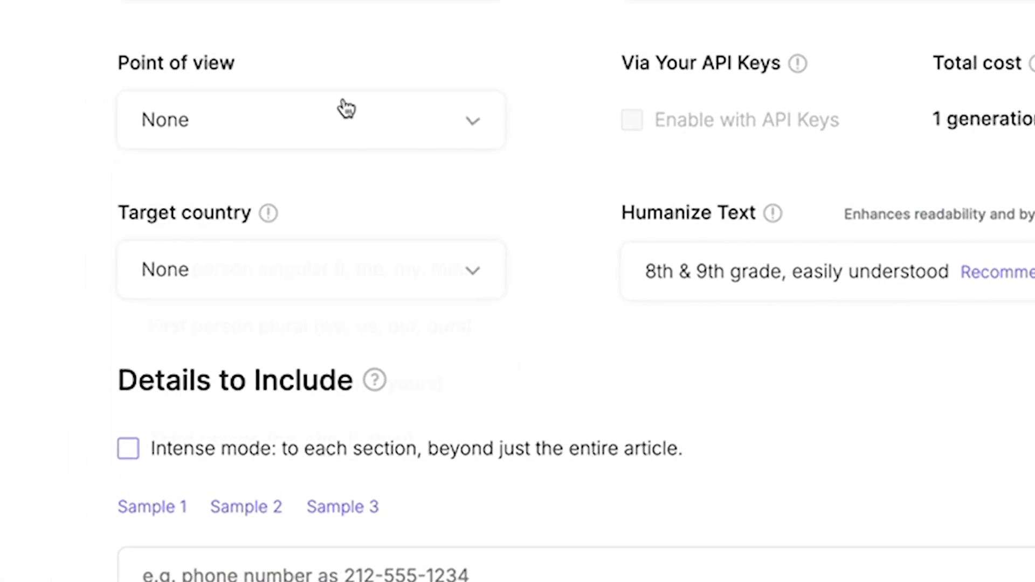
left_click(342, 107)
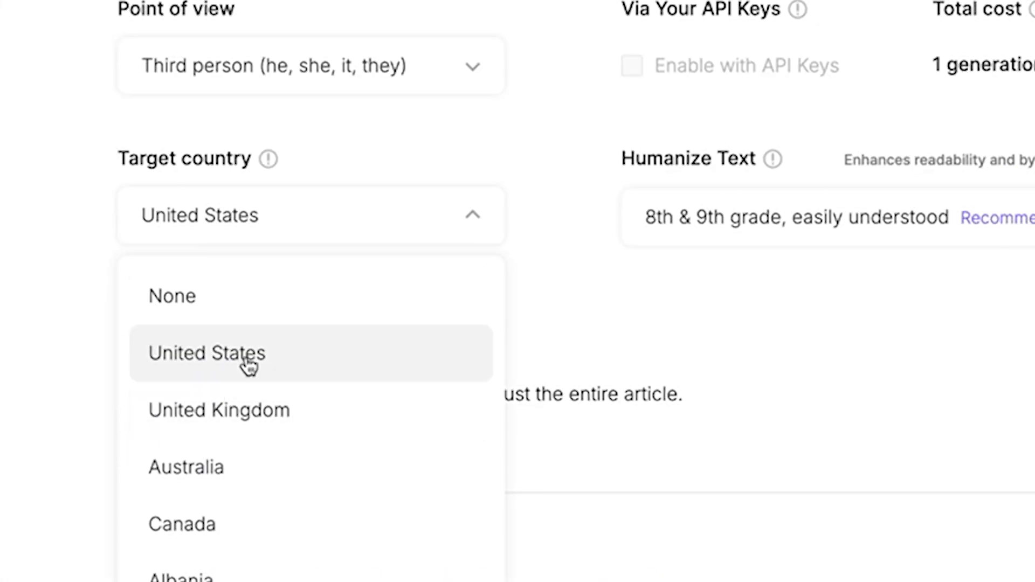
Step: Set the target country to United States and Humanize Text readability to 8th & 9th grade
scroll(250, 377, "down", 5)
scroll(250, 377, "up", 5)
left_click(248, 355)
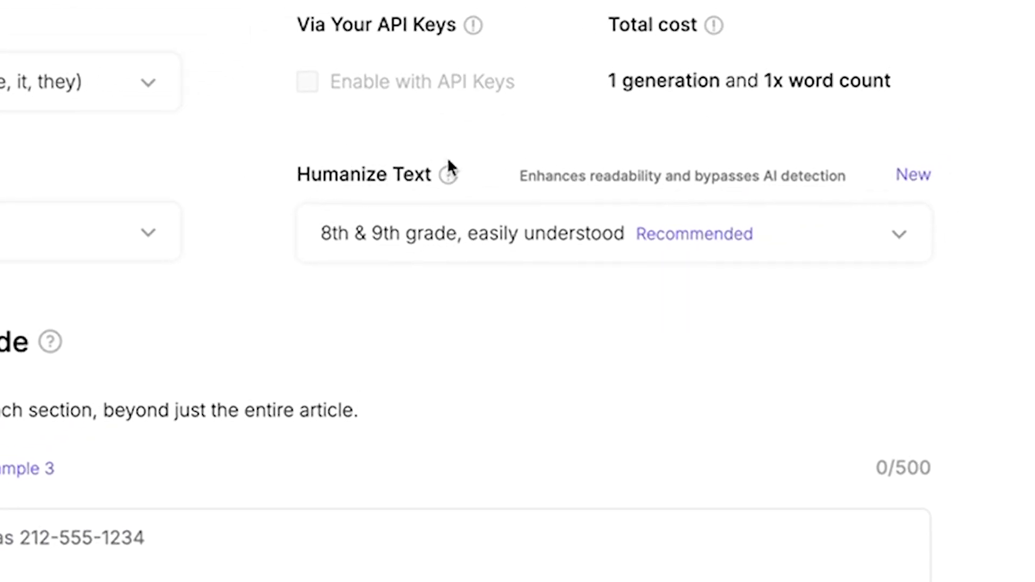
left_click(415, 227)
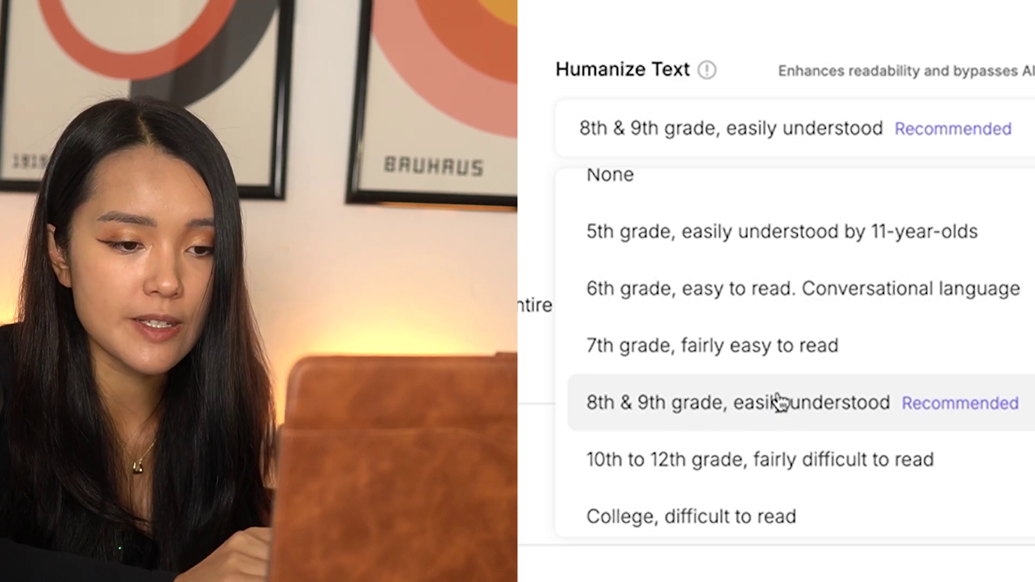
scroll(887, 397, "up", 1)
left_click(888, 397)
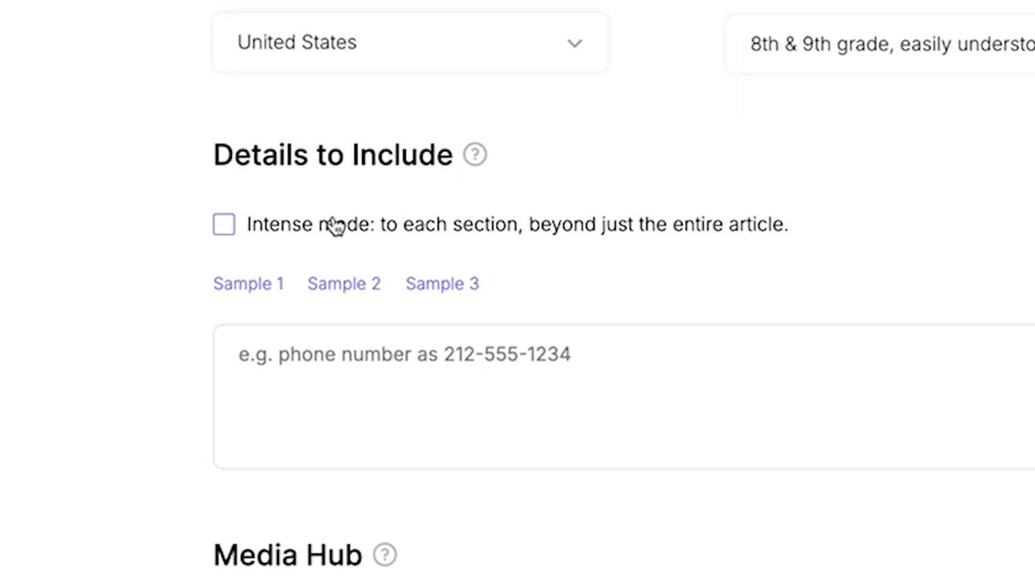
mouse_move(254, 290)
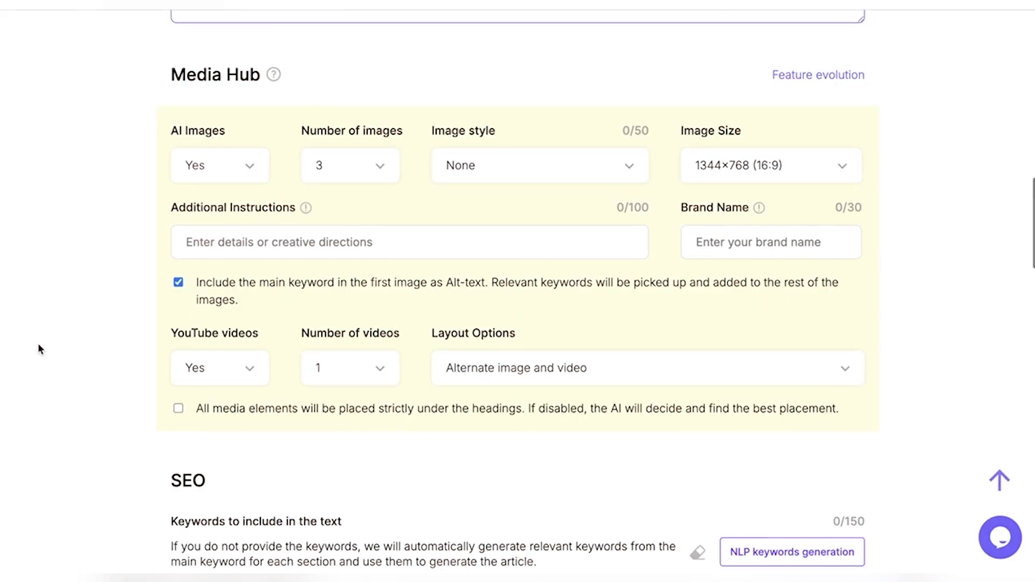
scroll(38, 345, "down", 1)
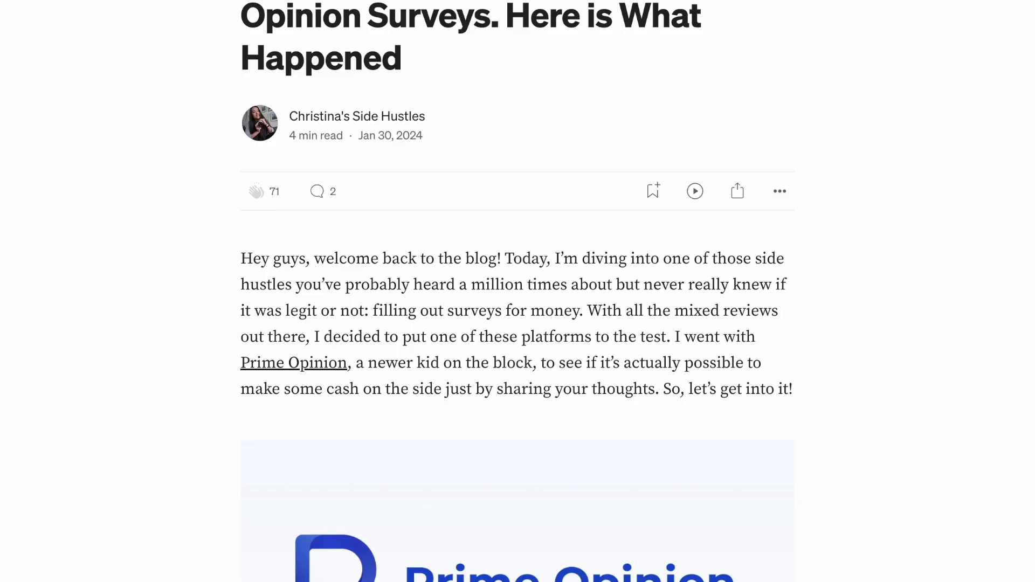
scroll(518, 292, "down", 15)
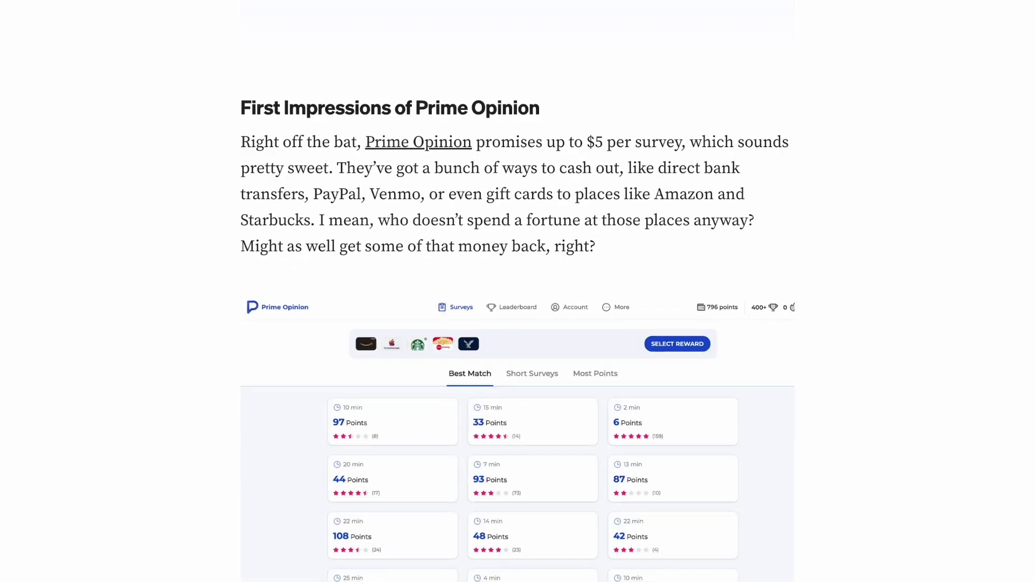
scroll(517, 291, "down", 10)
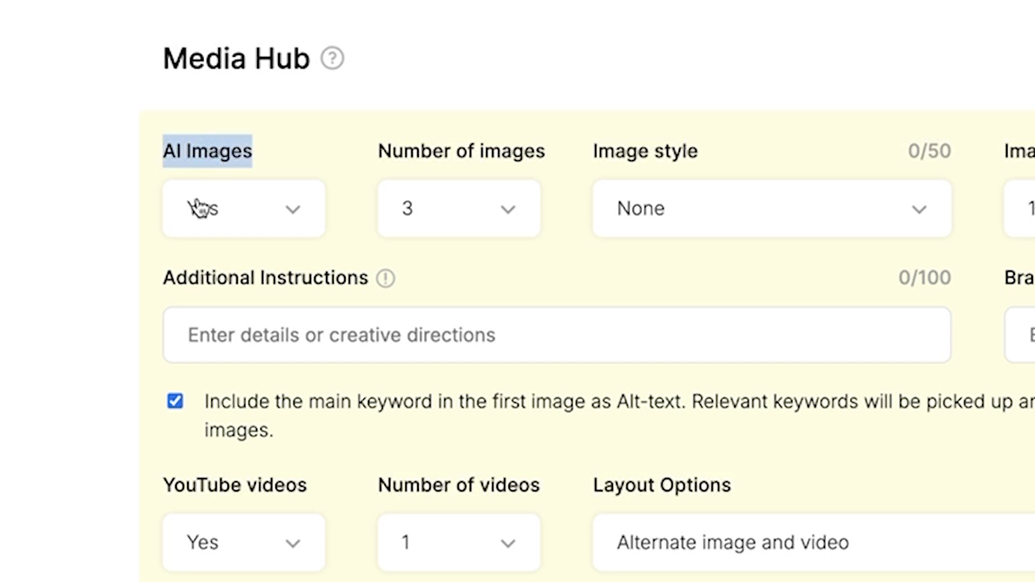
Step: Choose Cartoon as the article's image style
left_click(350, 227)
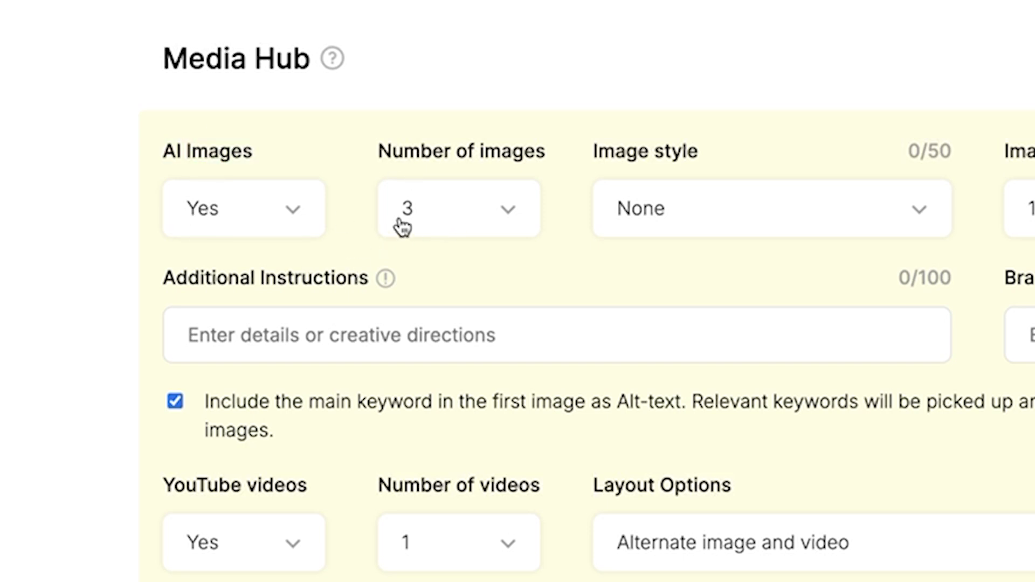
left_click(688, 219)
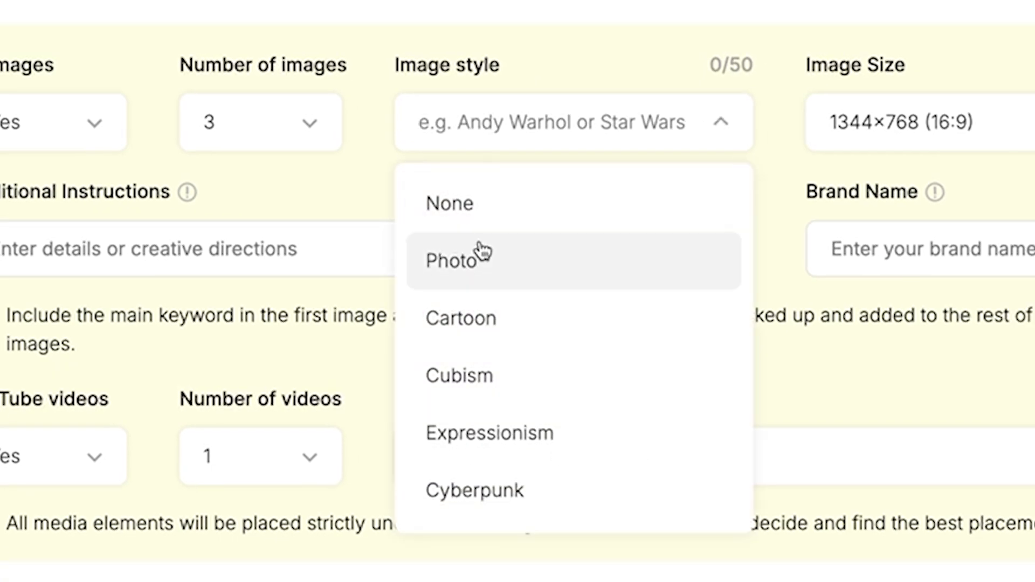
scroll(681, 339, "down", 1)
scroll(481, 251, "up", 1)
scroll(446, 279, "down", 10)
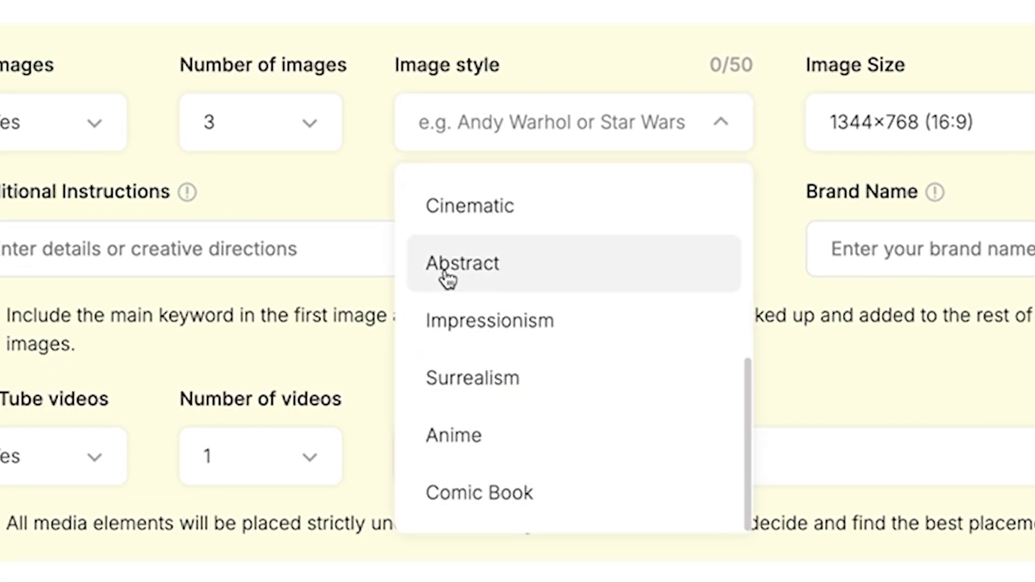
scroll(448, 279, "up", 10)
scroll(474, 464, "down", 10)
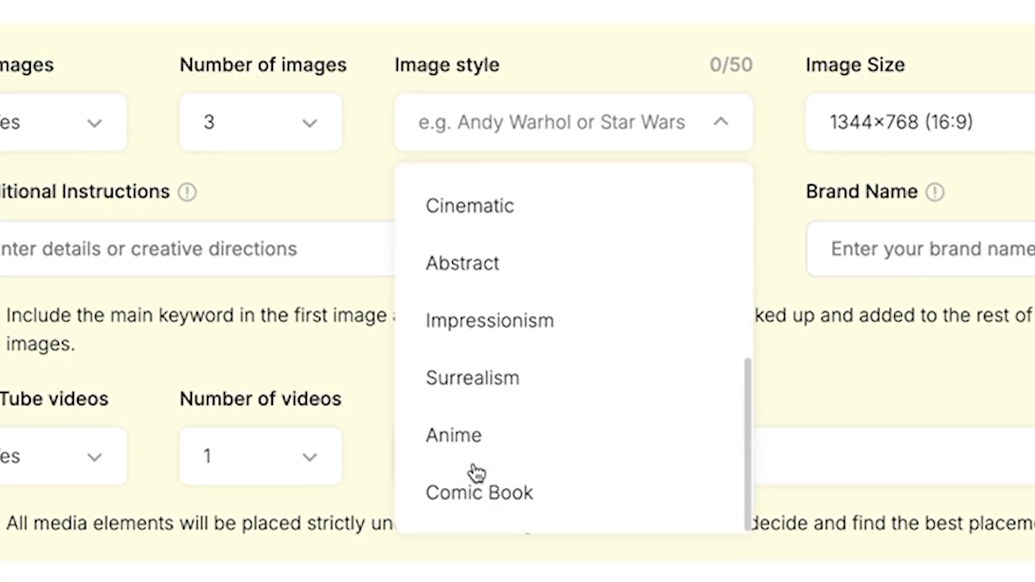
scroll(474, 474, "up", 10)
left_click(763, 324)
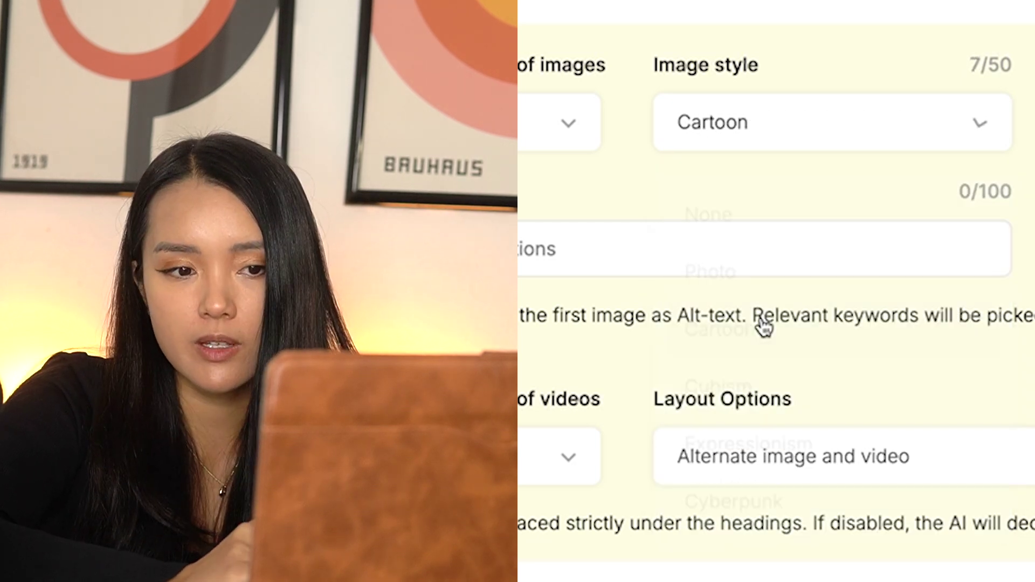
scroll(760, 145, "up", 1)
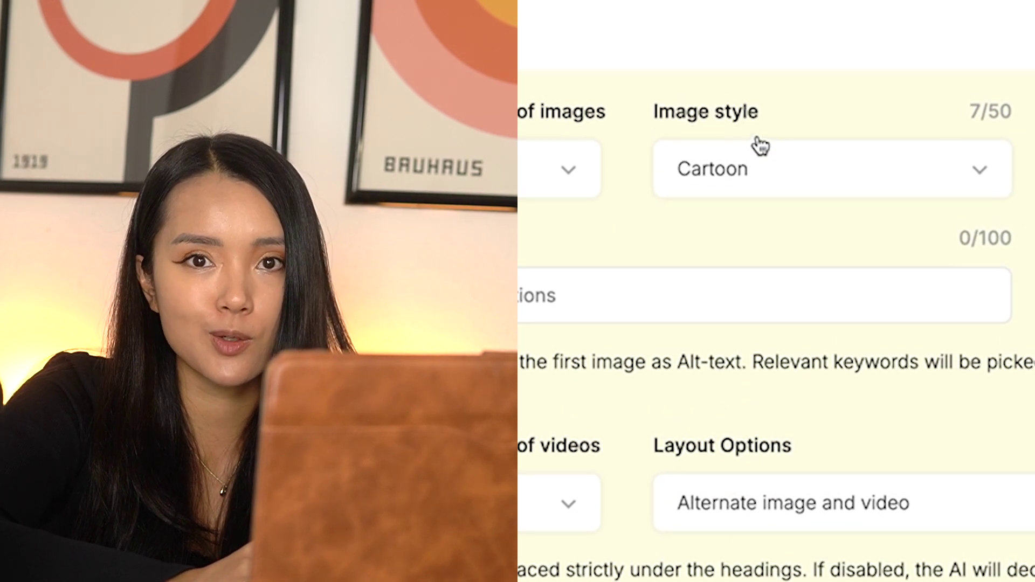
scroll(760, 146, "down", 2)
Step: Enter the brand name in the Media Hub's Brand Name field
left_click(473, 208)
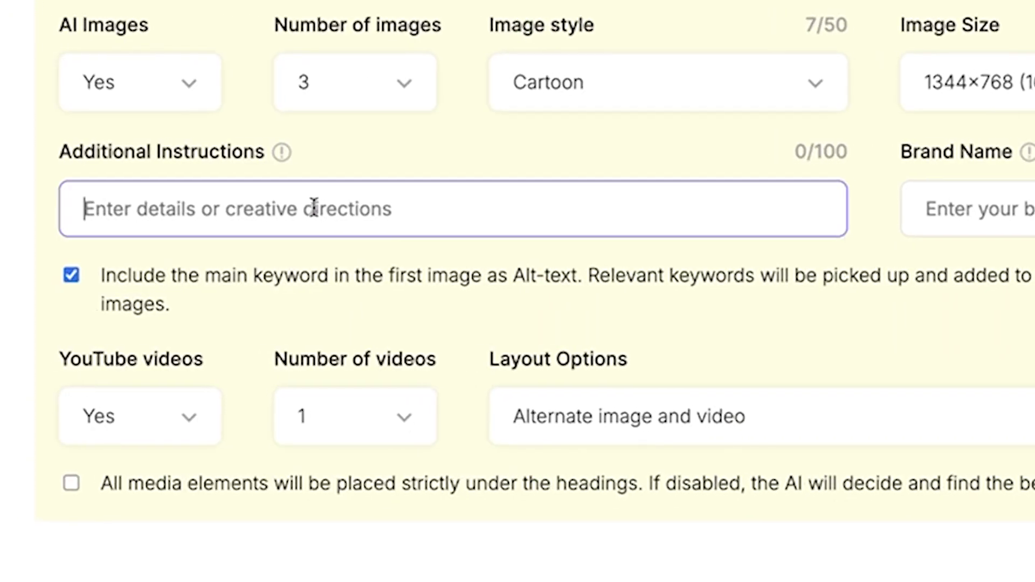
mouse_move(286, 158)
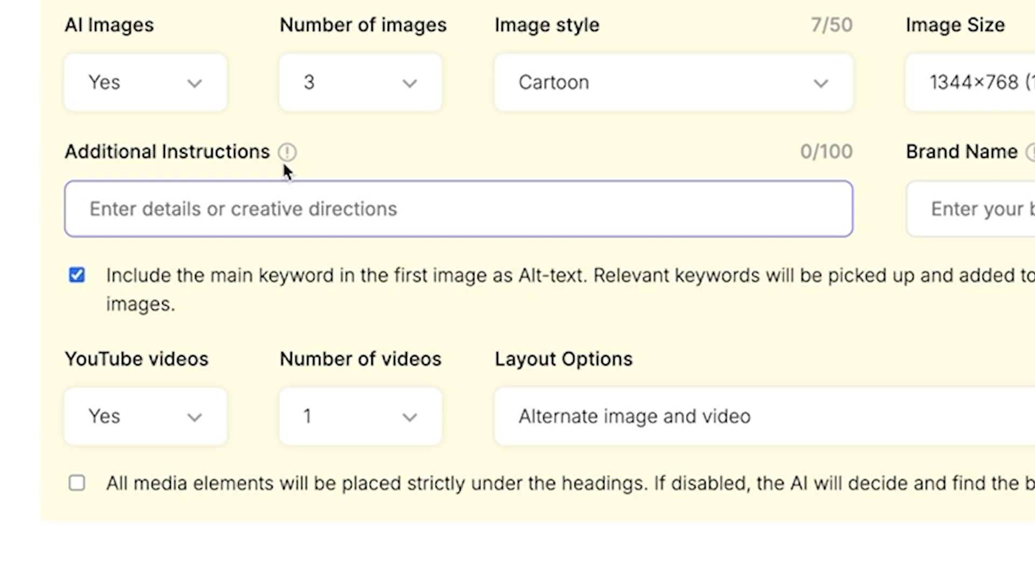
left_click(1013, 202)
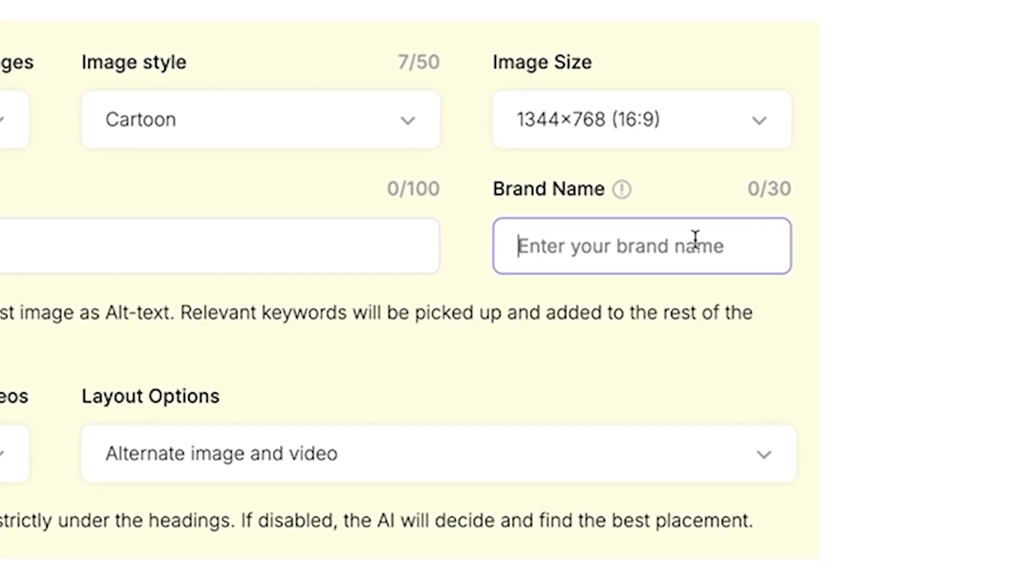
type("Christina's Side")
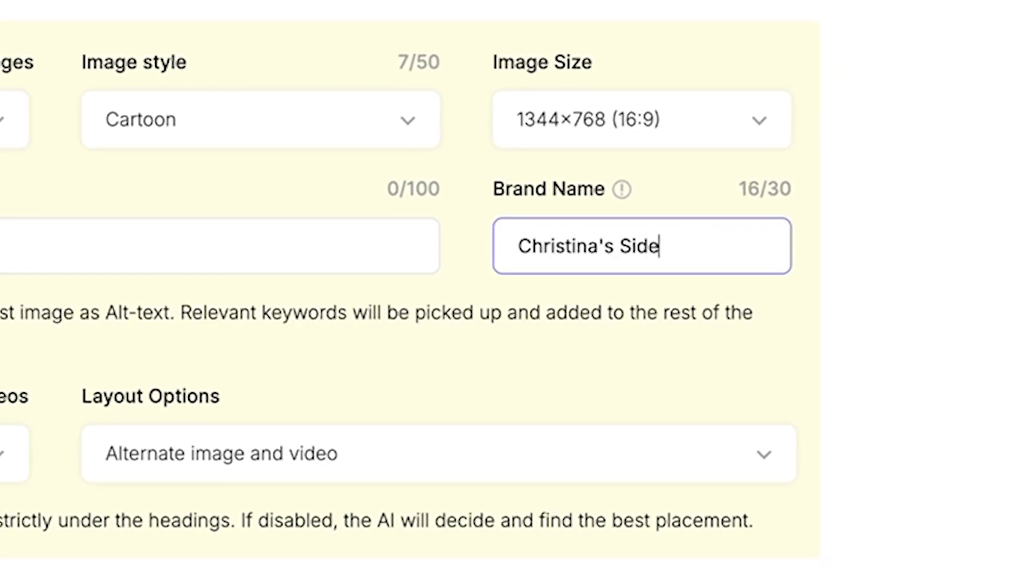
type(" Hustles")
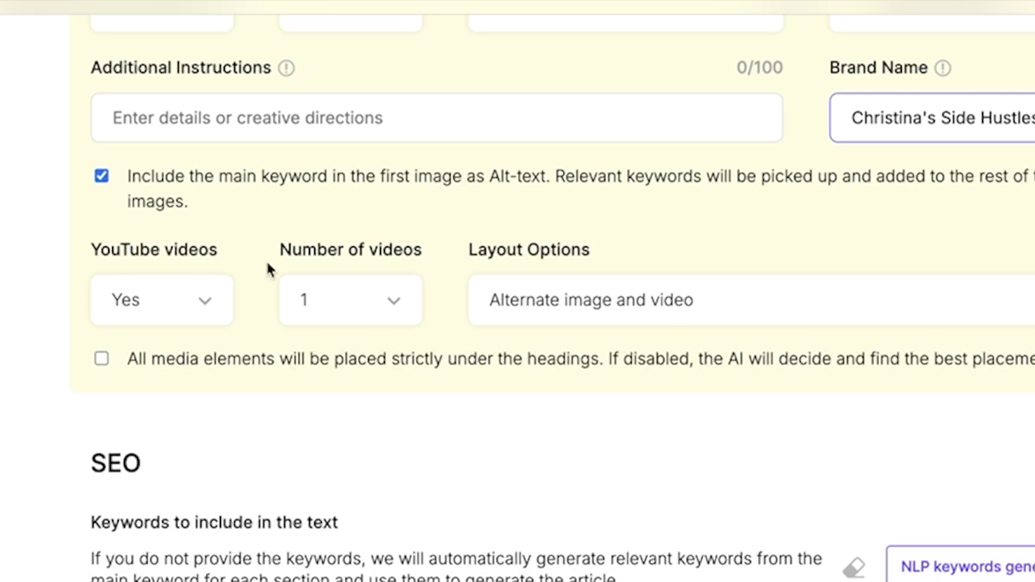
Step: Generate NLP keywords for the article under SEO settings
scroll(385, 259, "down", 5)
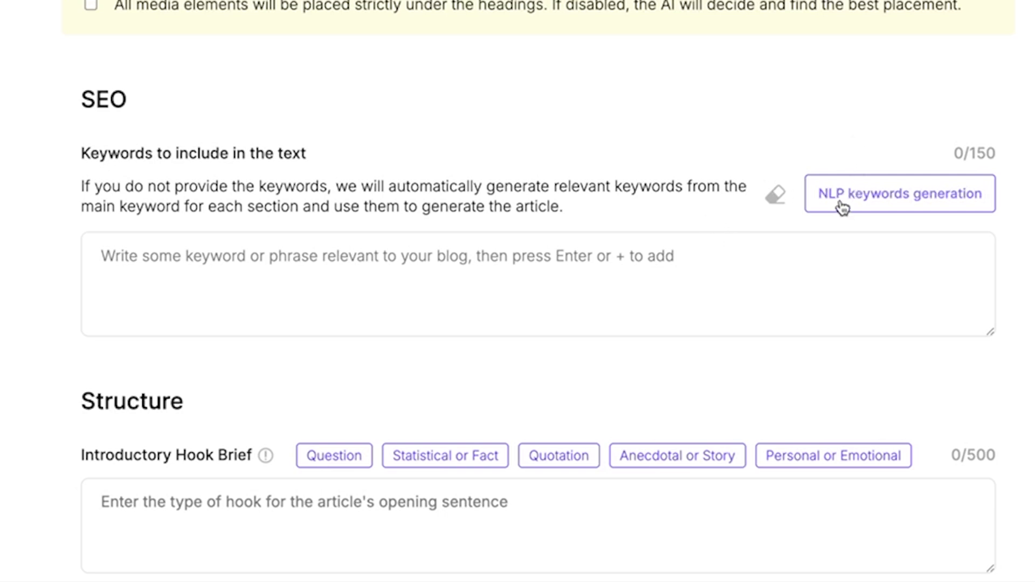
left_click(872, 199)
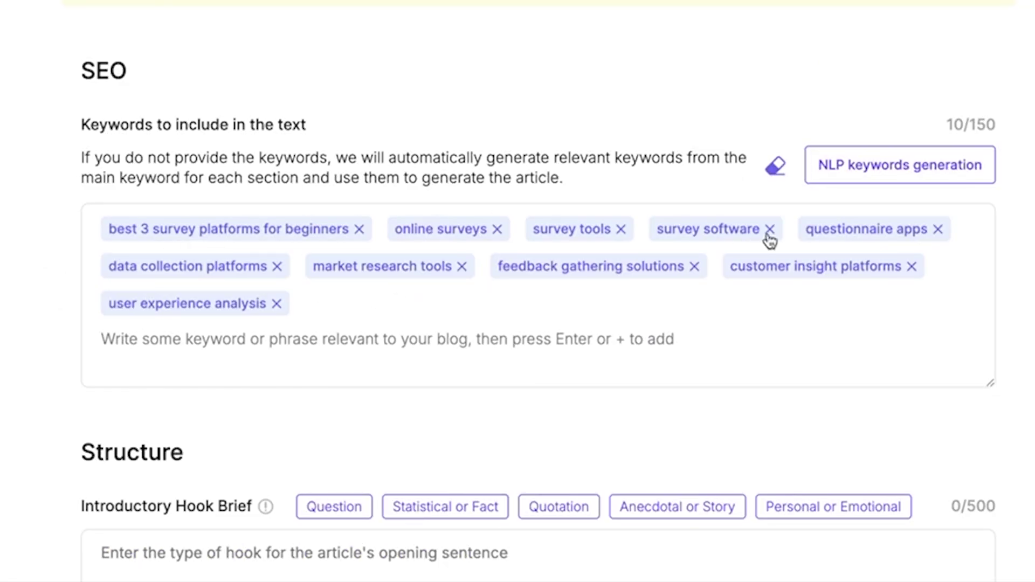
scroll(208, 305, "down", 8)
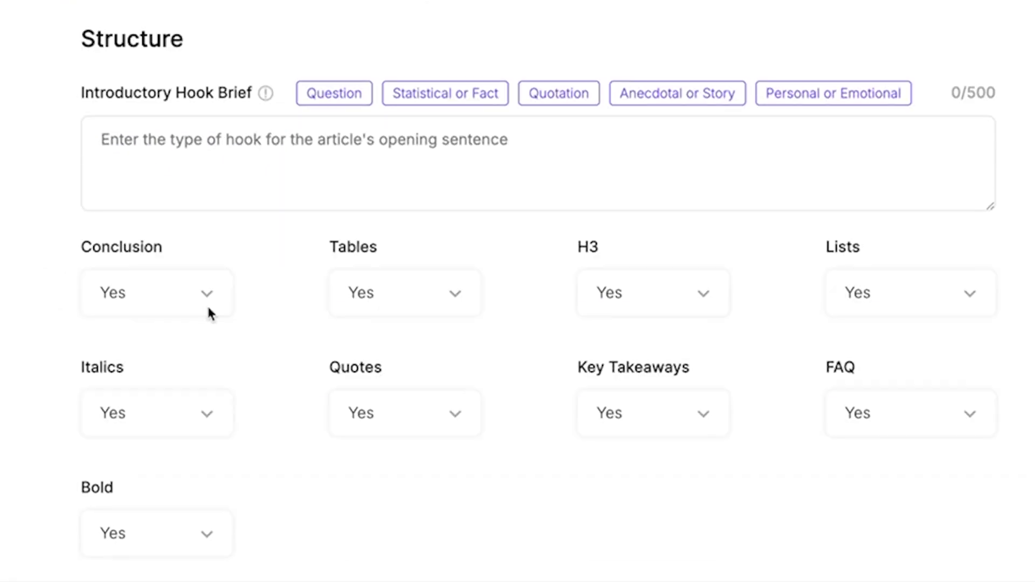
scroll(208, 307, "up", 2)
Step: Make the Introductory Hook Brief a Question-style hook and review the structure elements
left_click(203, 285)
scroll(203, 283, "down", 1)
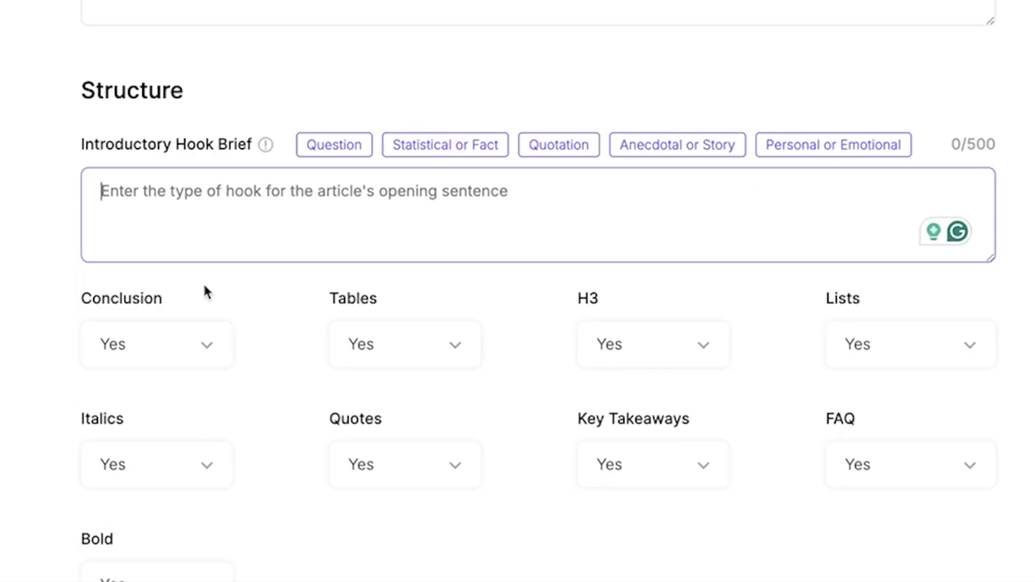
left_click(132, 222)
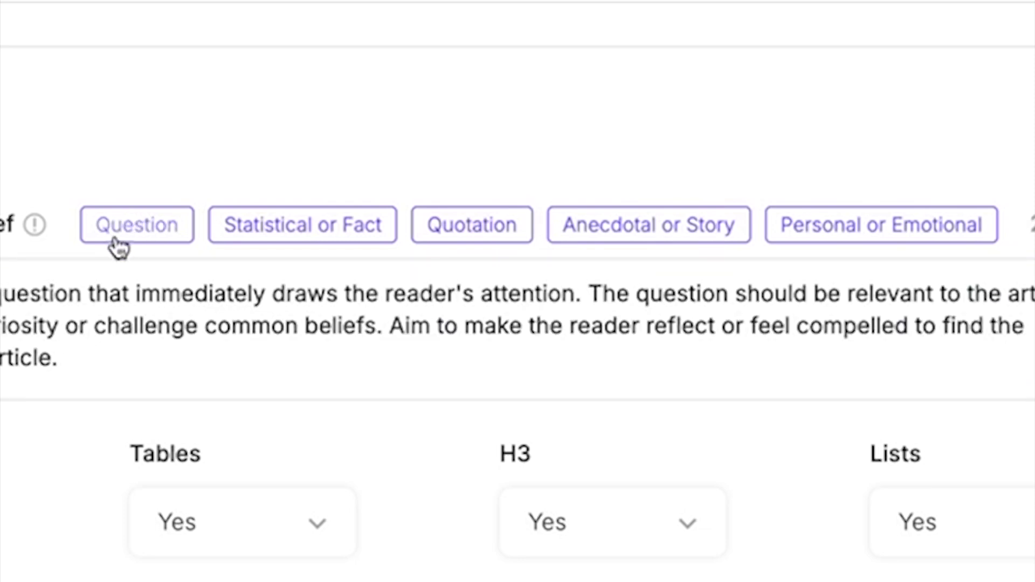
scroll(89, 318, "down", 1)
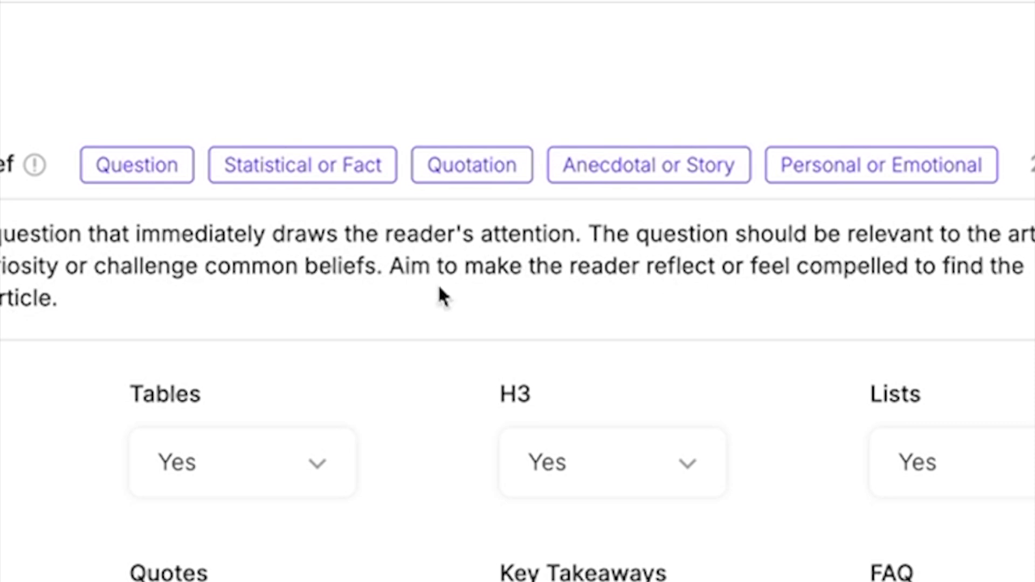
mouse_move(35, 167)
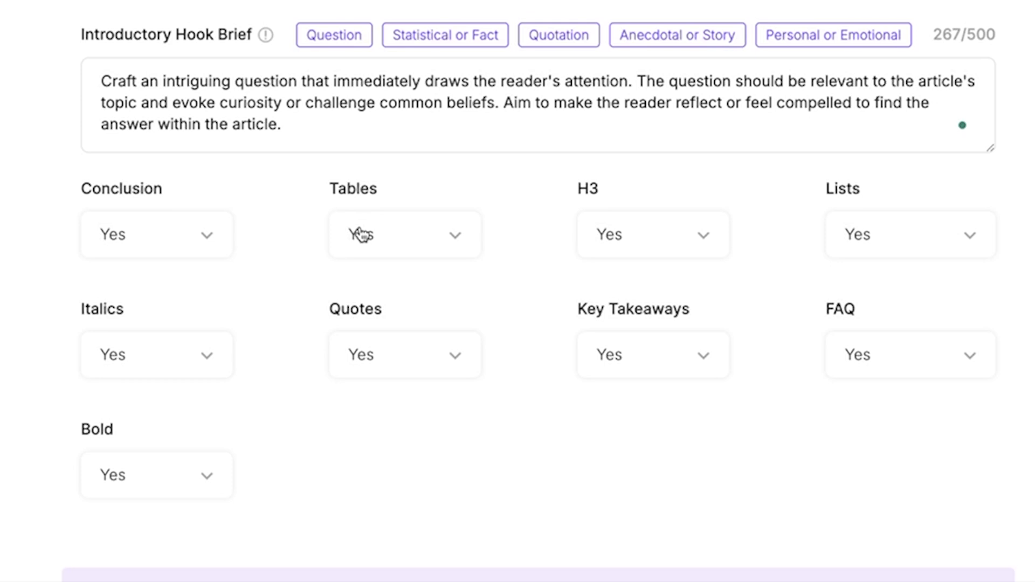
scroll(361, 234, "down", 1)
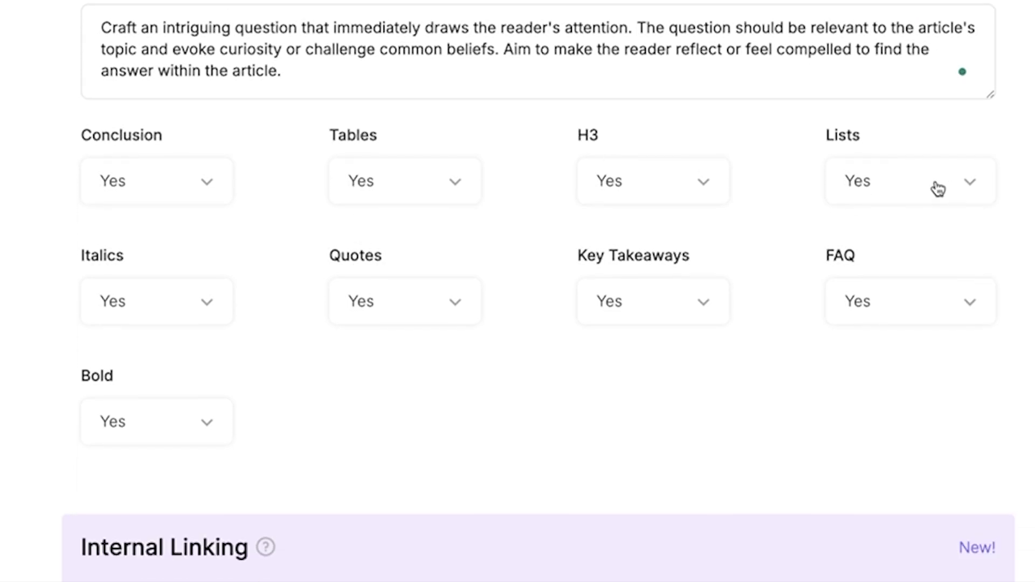
scroll(82, 360, "down", 2)
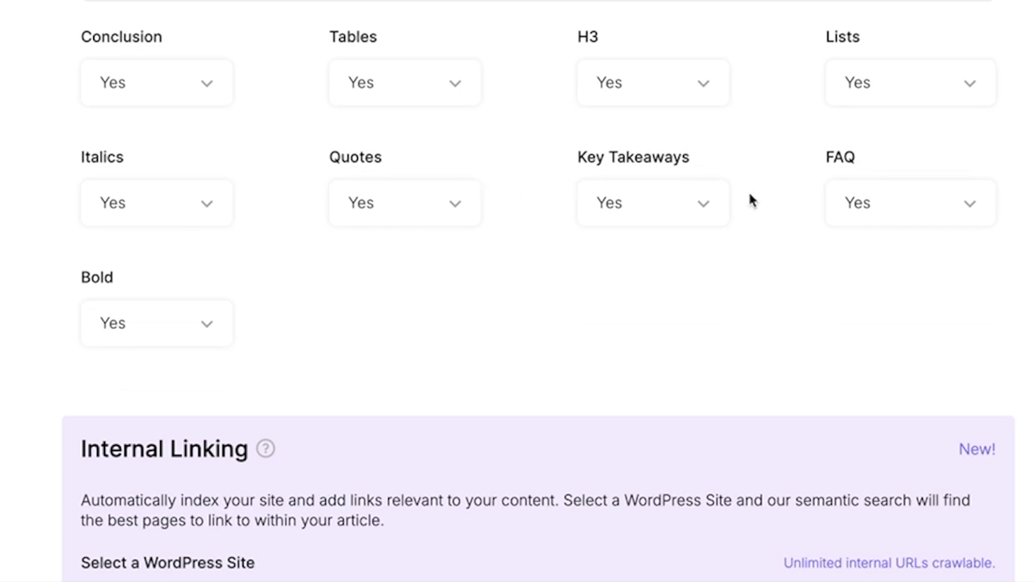
scroll(552, 289, "down", 5)
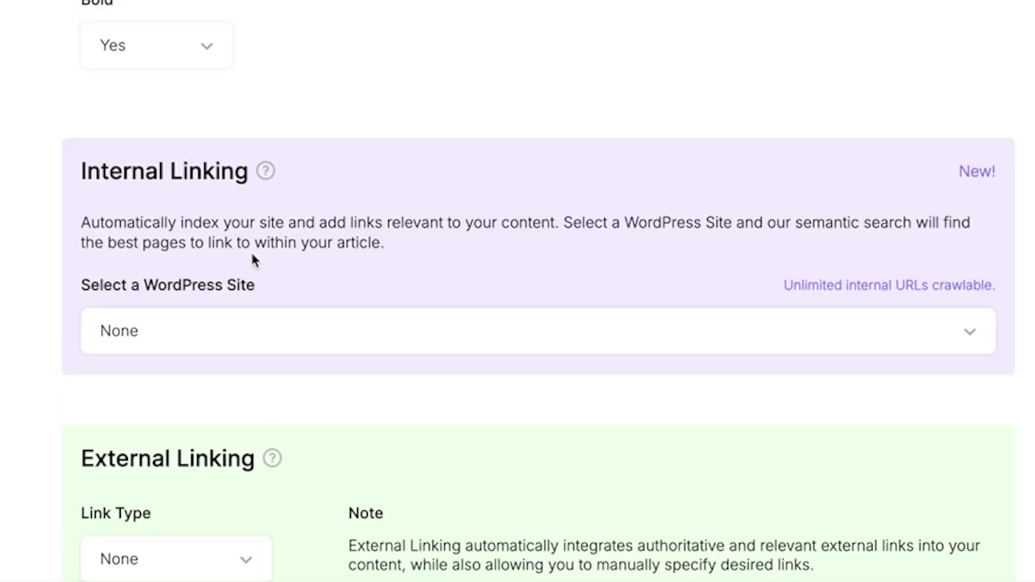
Step: Bring up the Connect to Web Access options to switch access to Deep Web
scroll(255, 261, "down", 3)
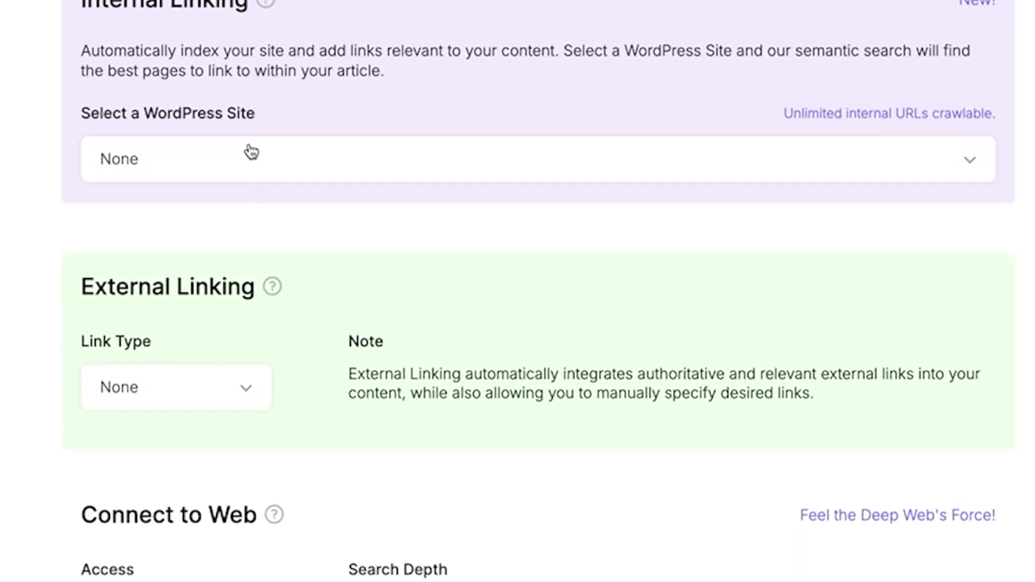
scroll(203, 222, "down", 2)
scroll(205, 228, "up", 1)
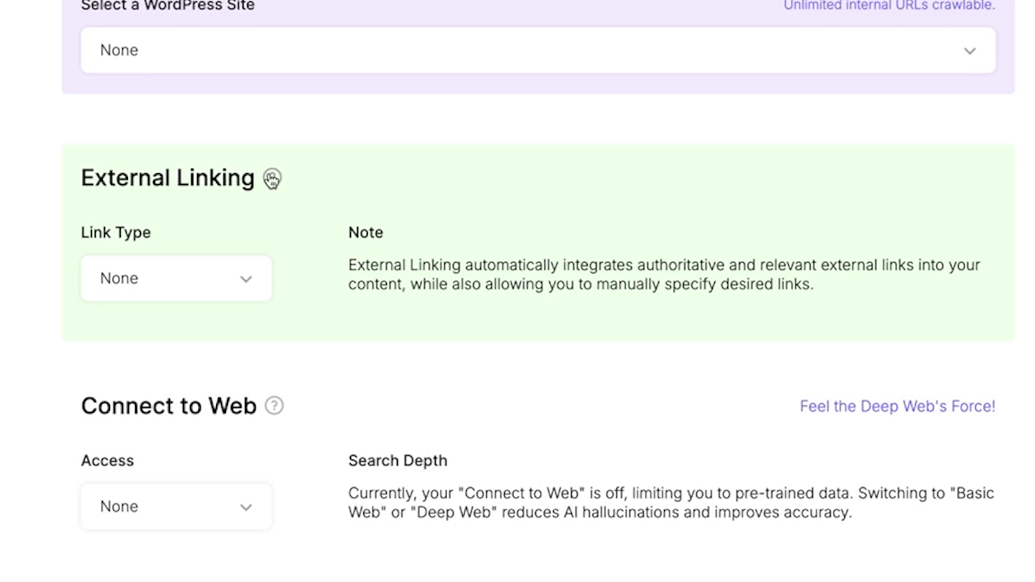
scroll(367, 291, "down", 2)
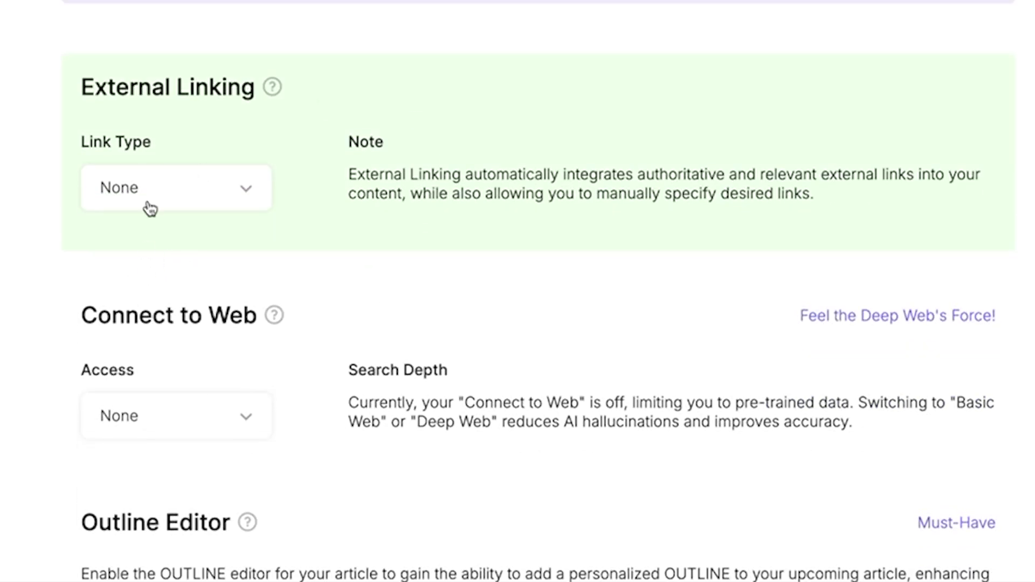
left_click(152, 426)
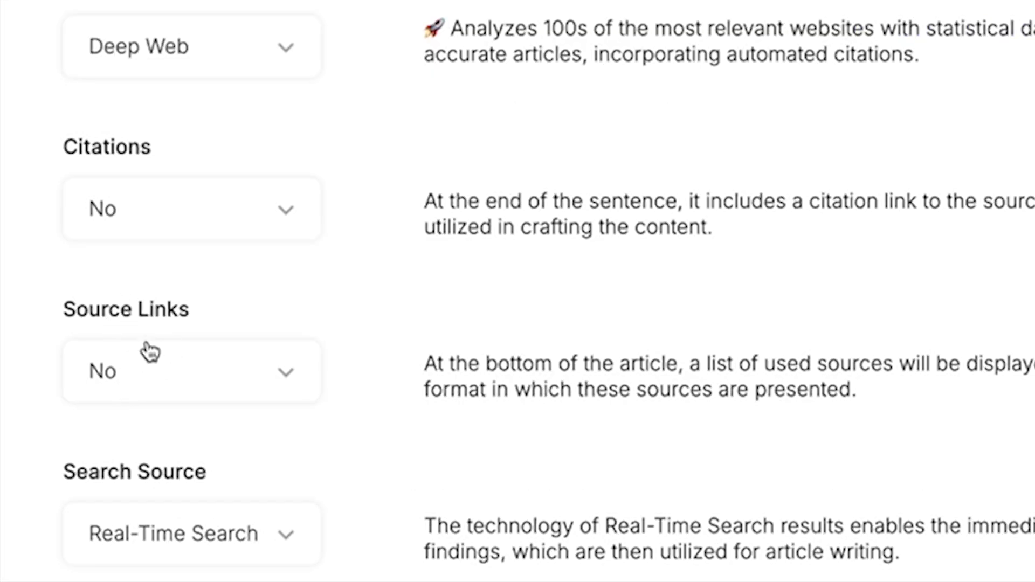
Step: Toggle the outline editor on and off, leaving it disabled
scroll(146, 351, "down", 3)
scroll(135, 393, "up", 2)
scroll(136, 385, "down", 3)
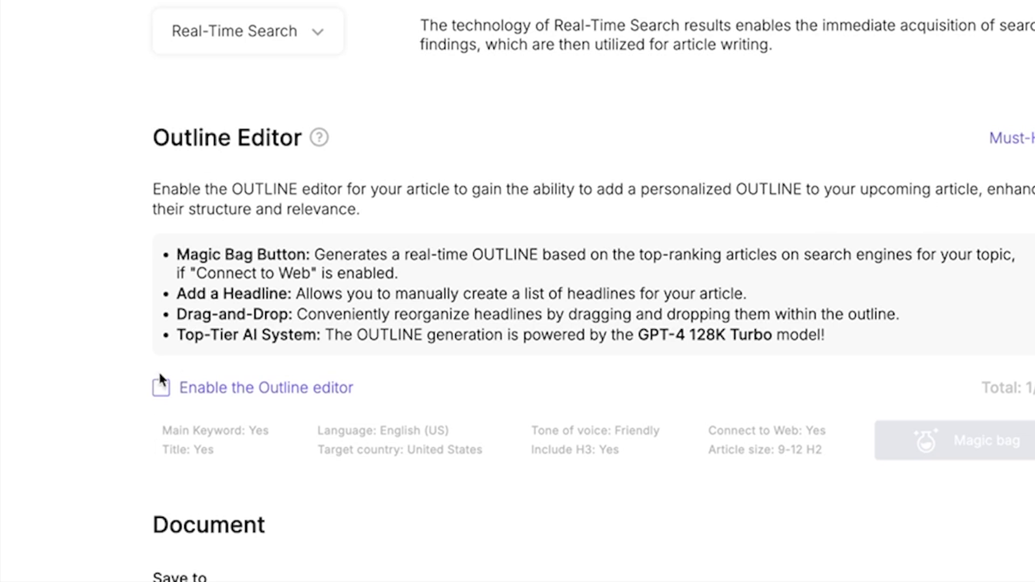
left_click(164, 390)
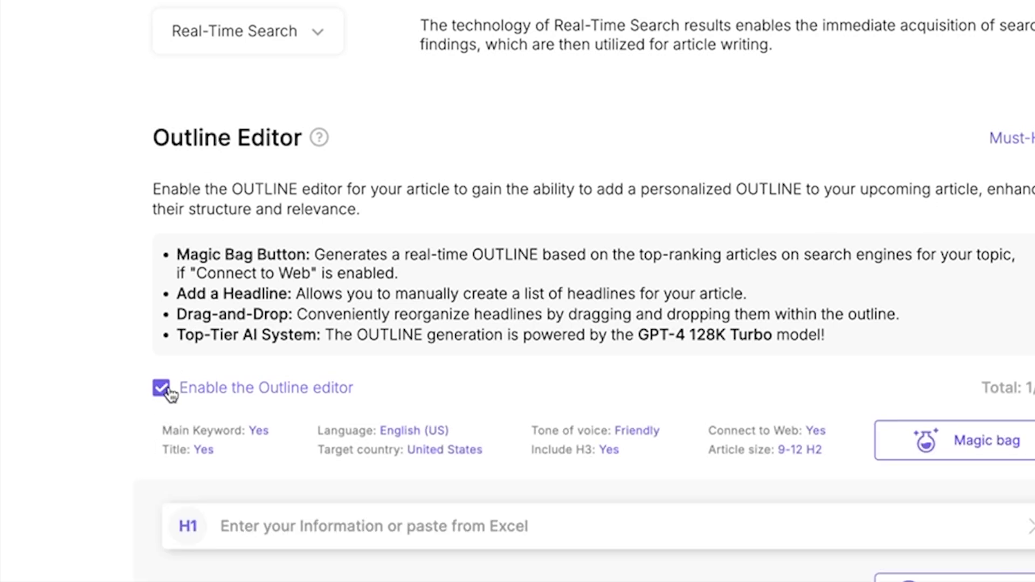
left_click(163, 389)
left_click(164, 389)
left_click(163, 389)
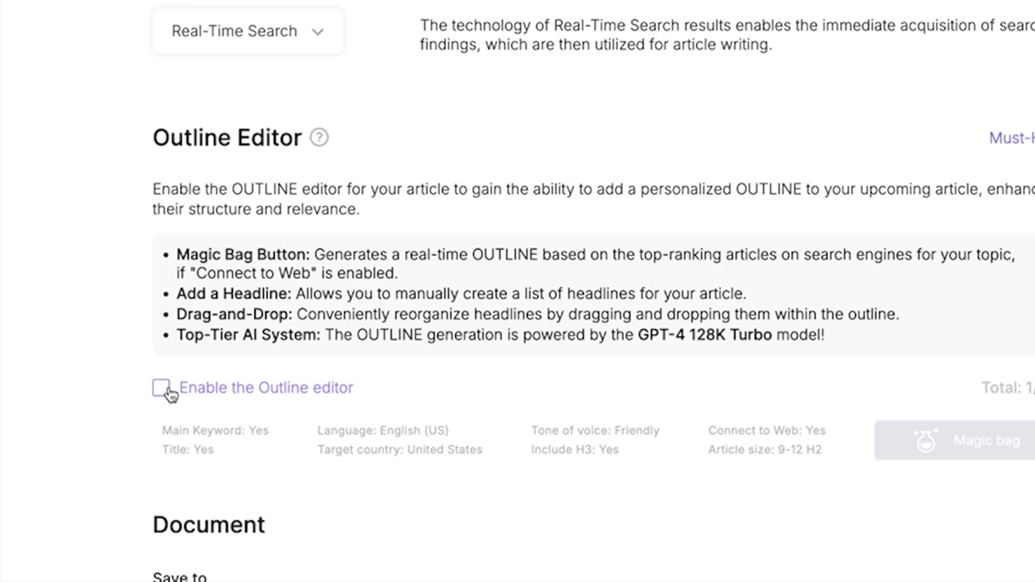
Step: Run the 1-Click Blog Post generation for the survey platforms article
scroll(280, 370, "down", 2)
scroll(280, 370, "down", 3)
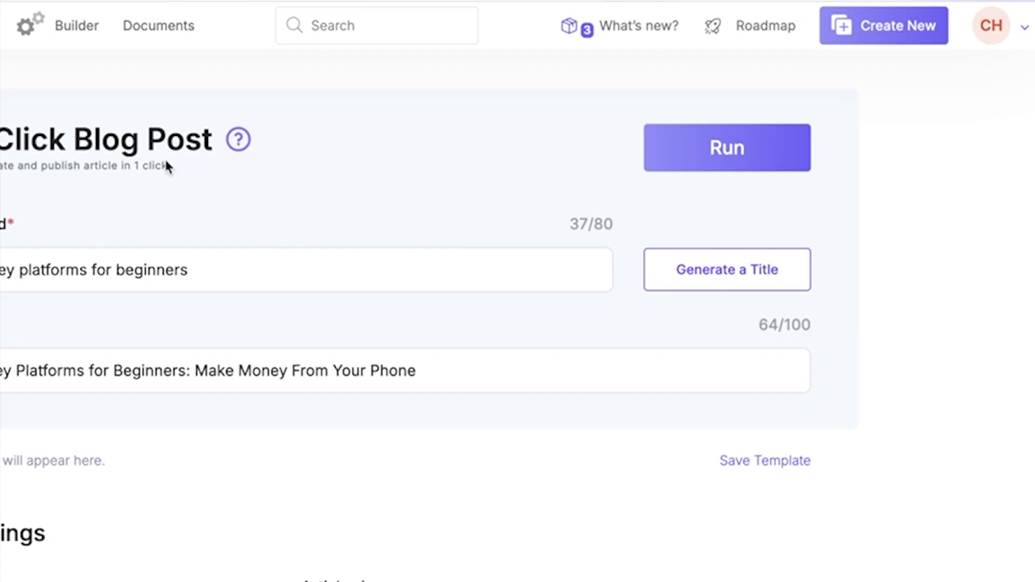
left_click(683, 166)
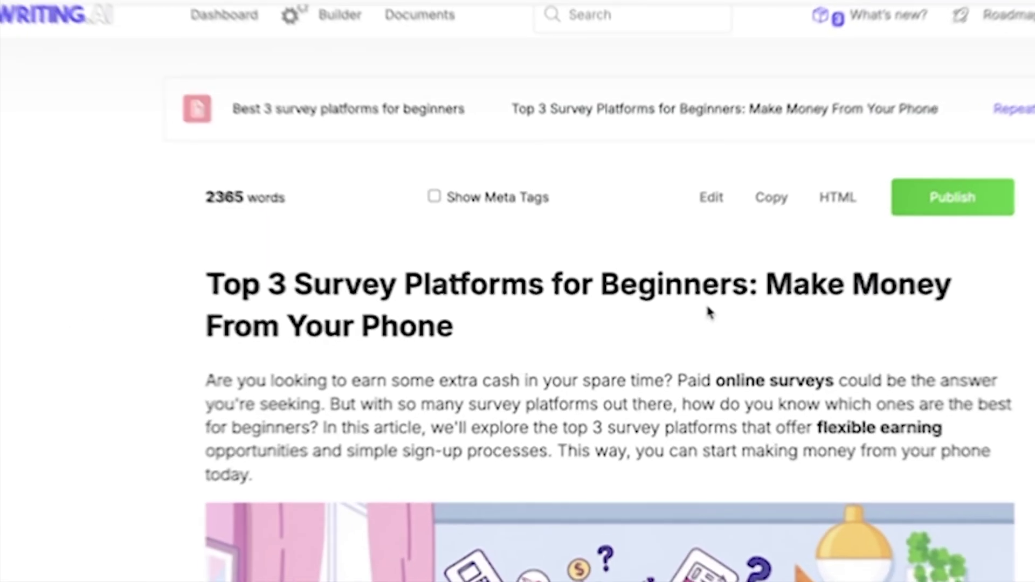
Step: Regenerate the article's featured image as a new cartoon of a phone with floating cash
scroll(712, 310, "down", 4)
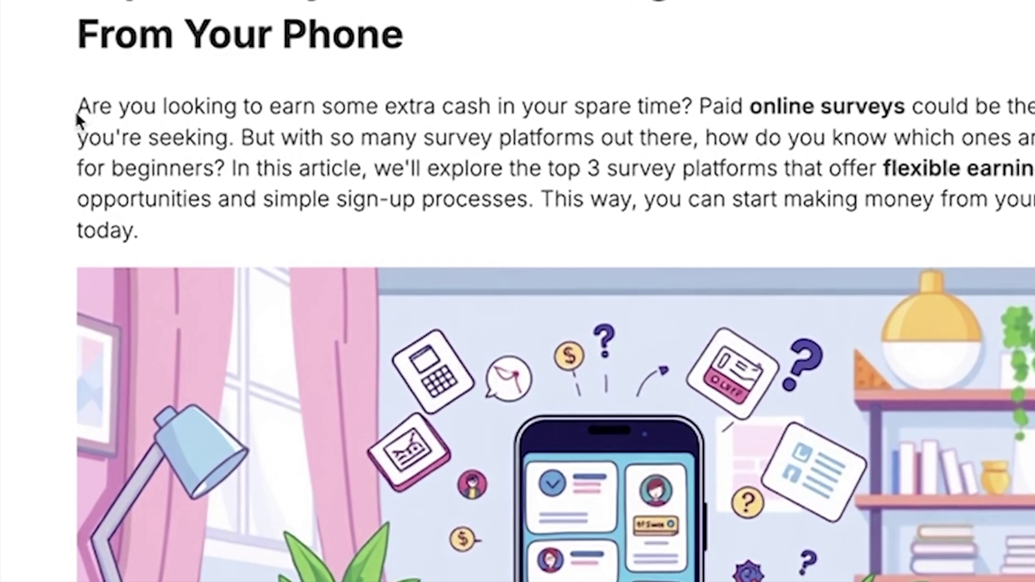
left_click_drag(78, 117, 700, 107)
scroll(701, 124, "down", 3)
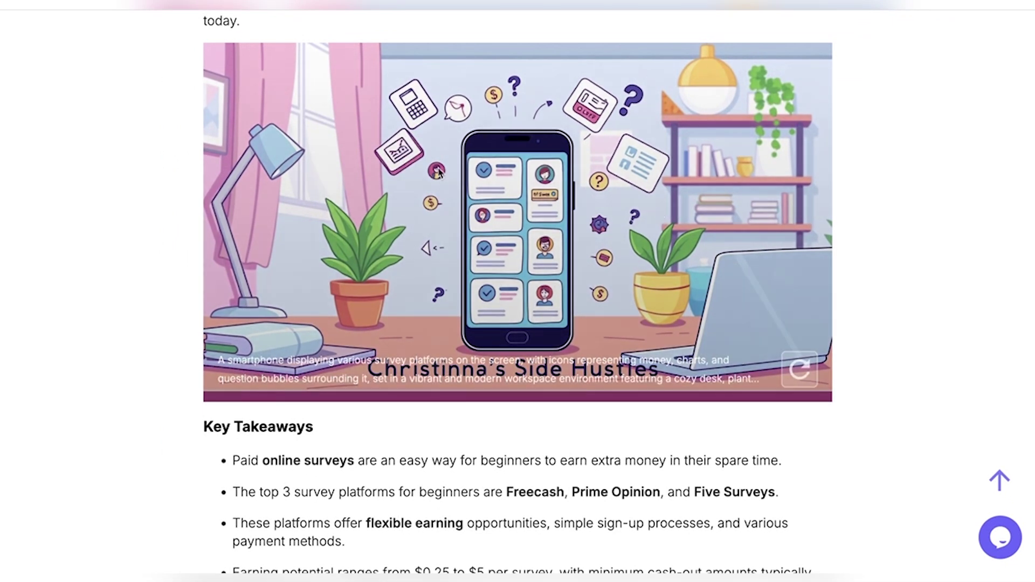
scroll(910, 171, "up", 1)
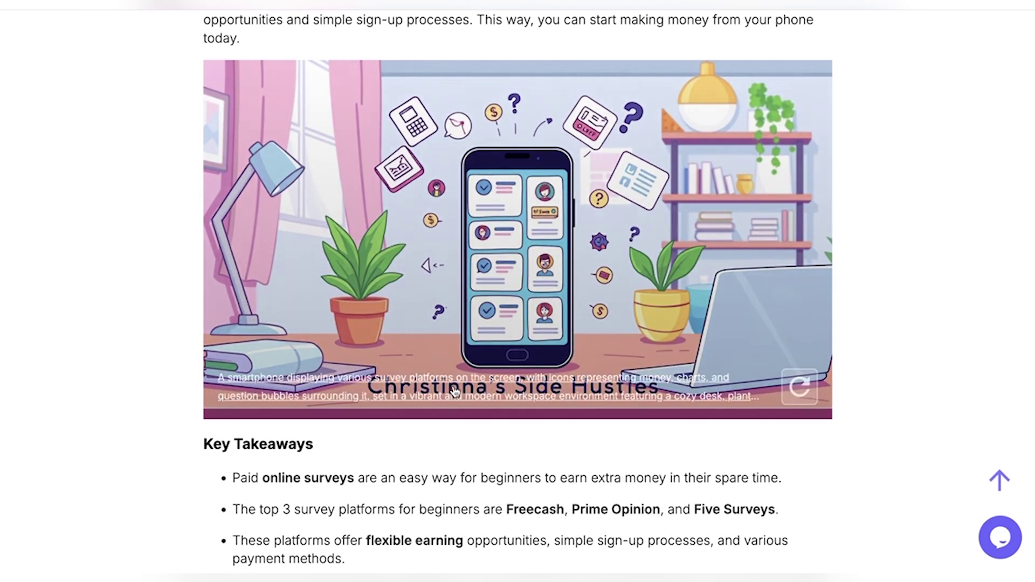
scroll(1024, 340, "up", 1)
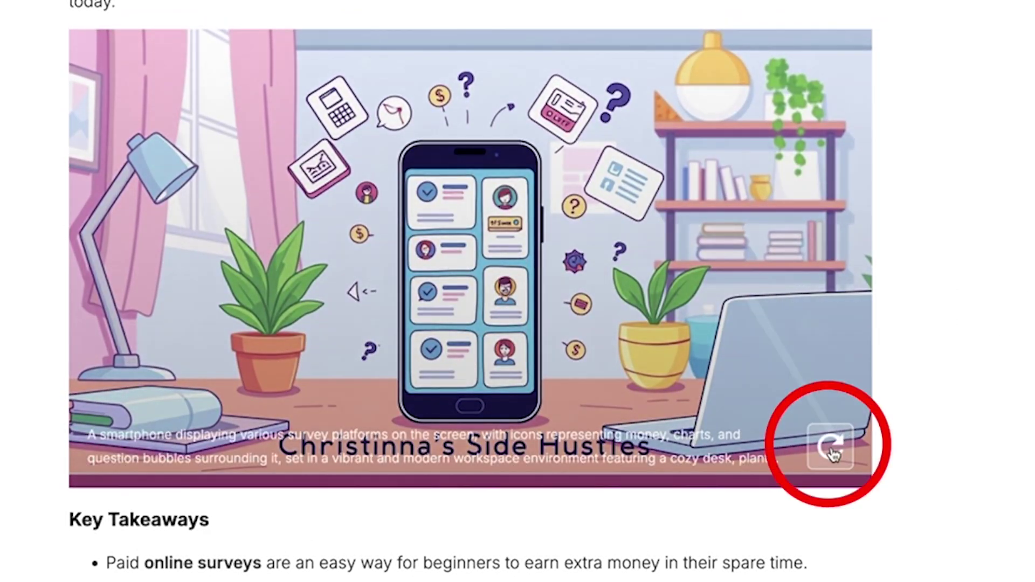
left_click(833, 455)
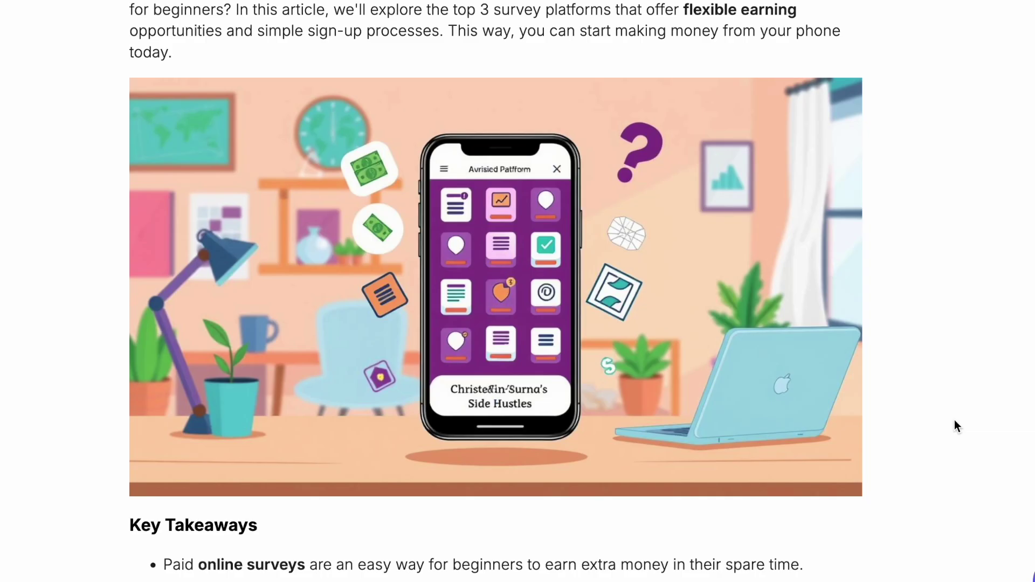
scroll(954, 425, "down", 6)
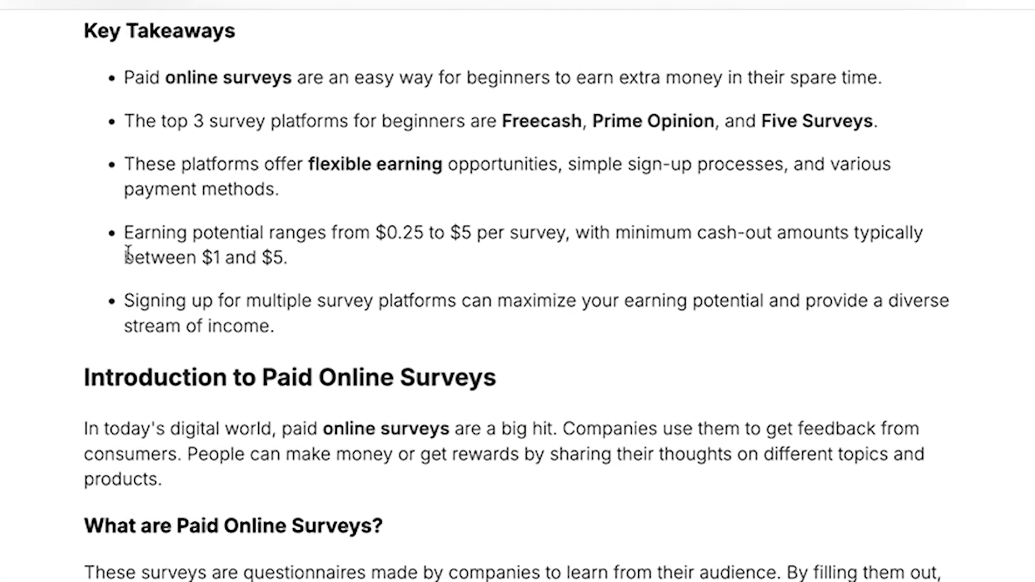
left_click_drag(115, 235, 364, 265)
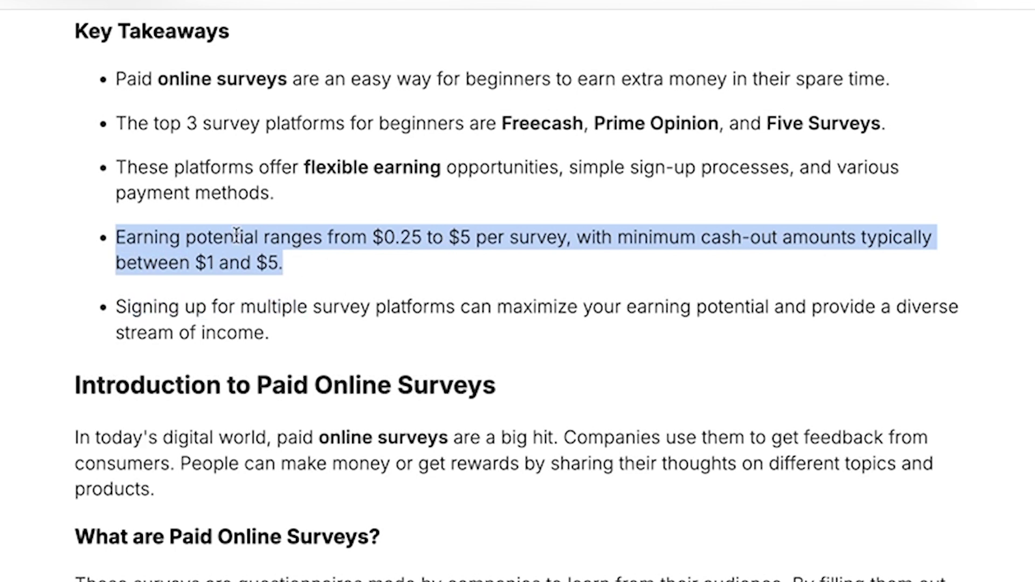
scroll(547, 256, "down", 1)
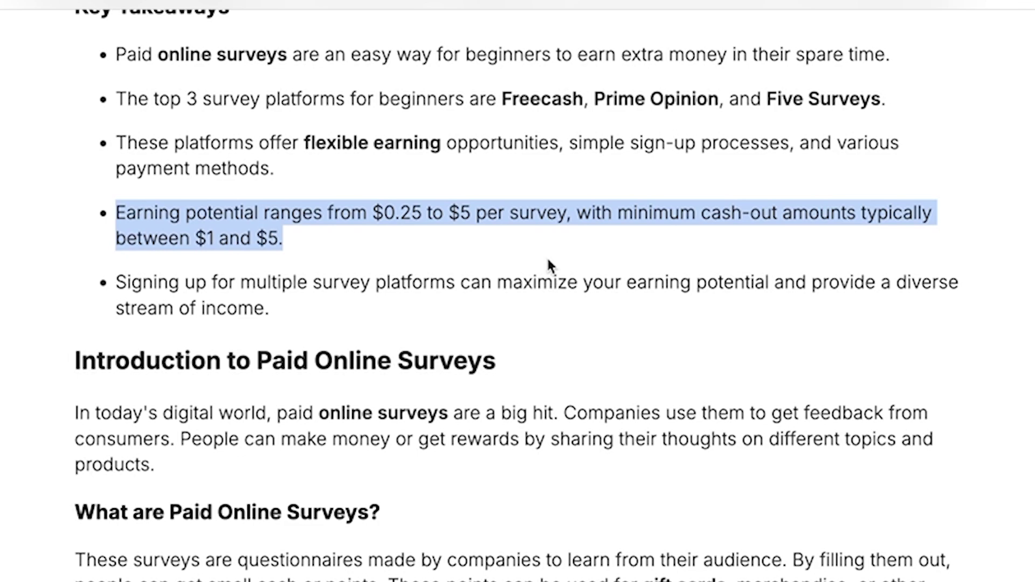
scroll(546, 256, "down", 2)
scroll(519, 294, "down", 15)
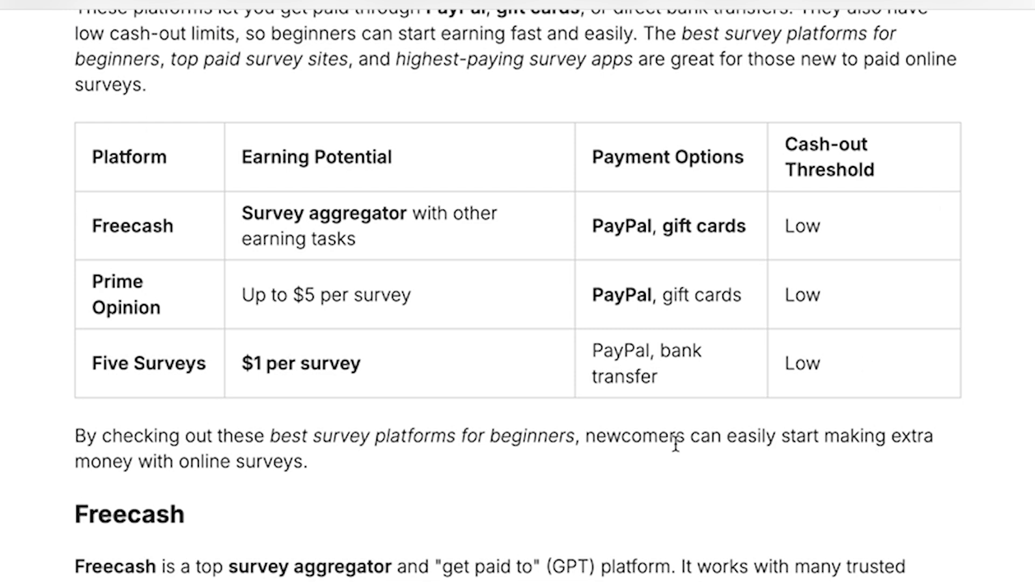
scroll(250, 202, "up", 1)
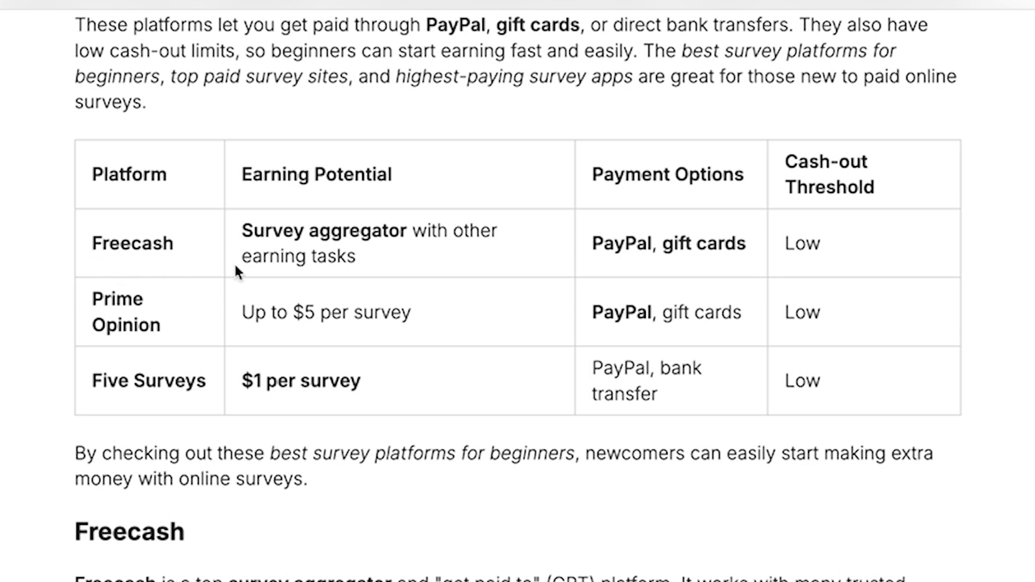
scroll(345, 202, "down", 1)
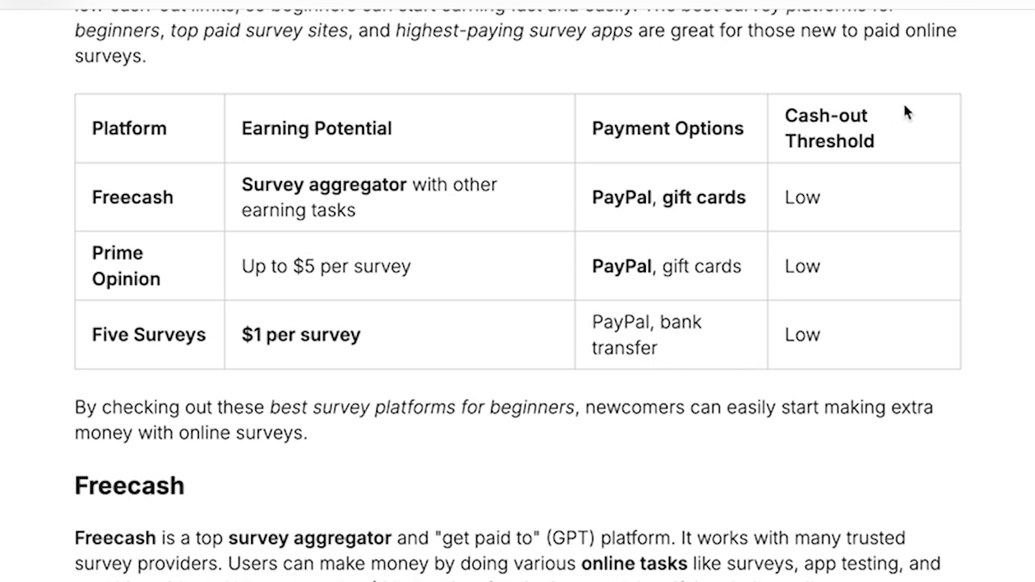
scroll(906, 111, "down", 10)
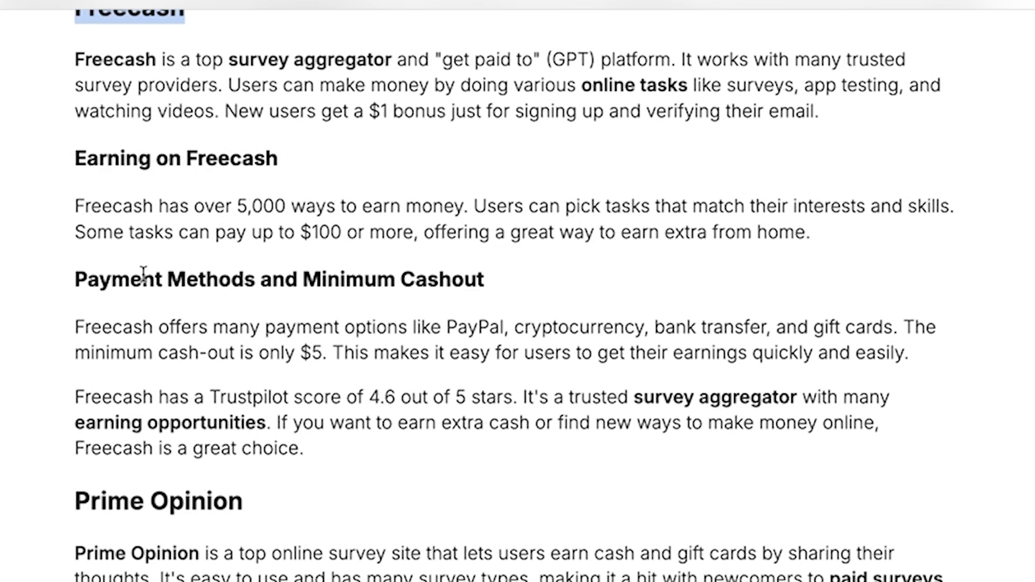
scroll(142, 275, "up", 1)
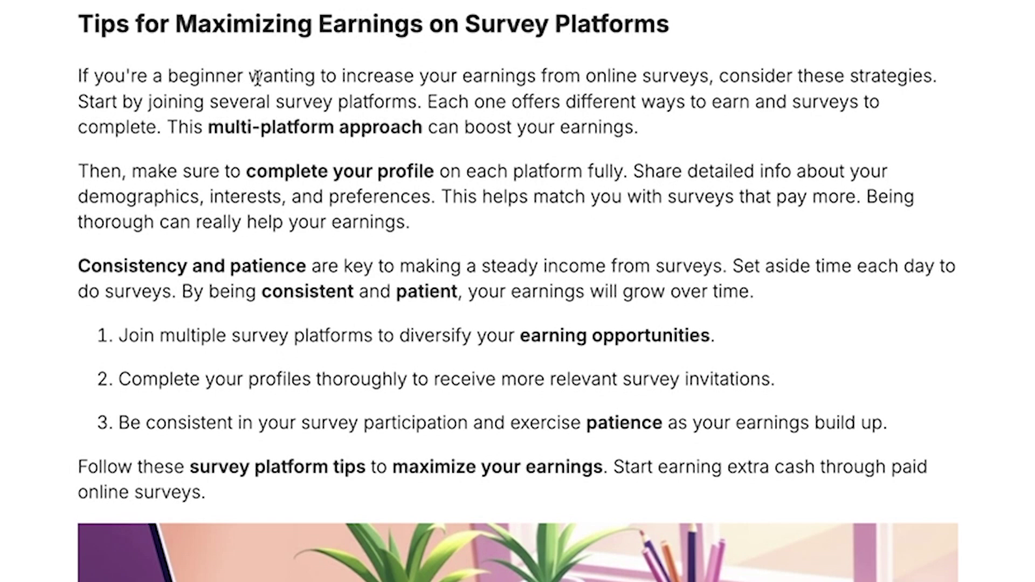
scroll(477, 85, "down", 15)
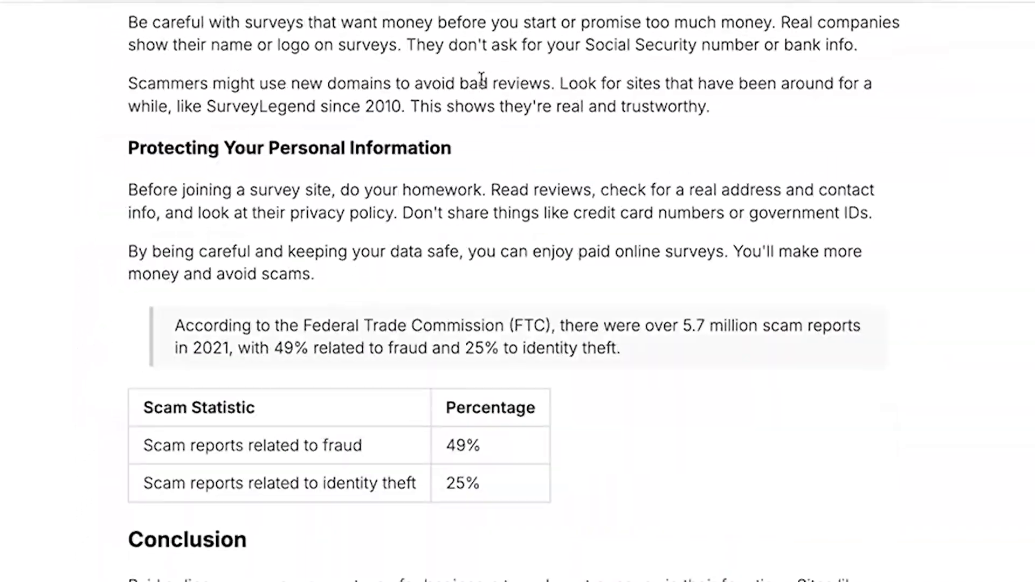
scroll(481, 77, "down", 3)
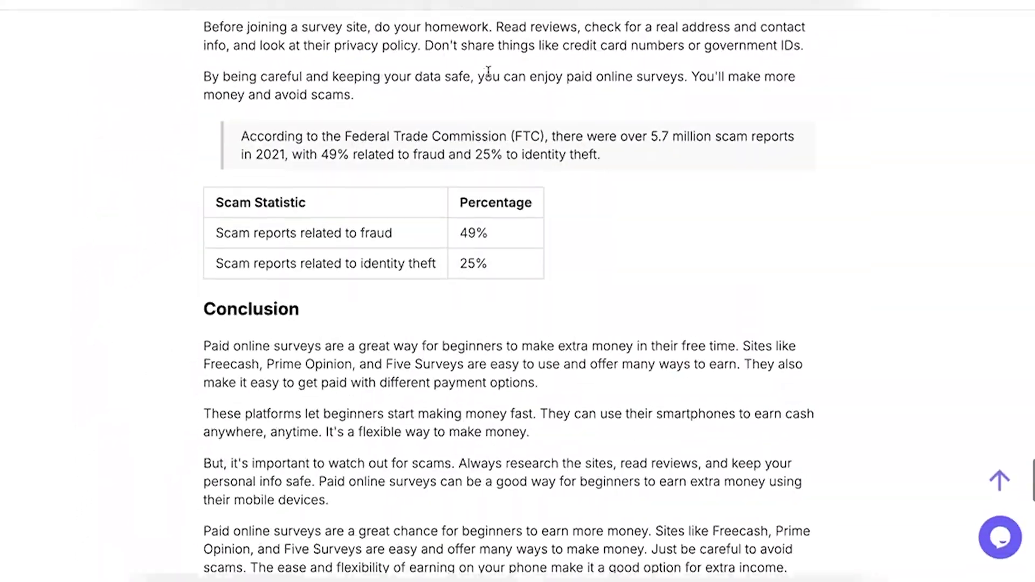
scroll(388, 238, "down", 1)
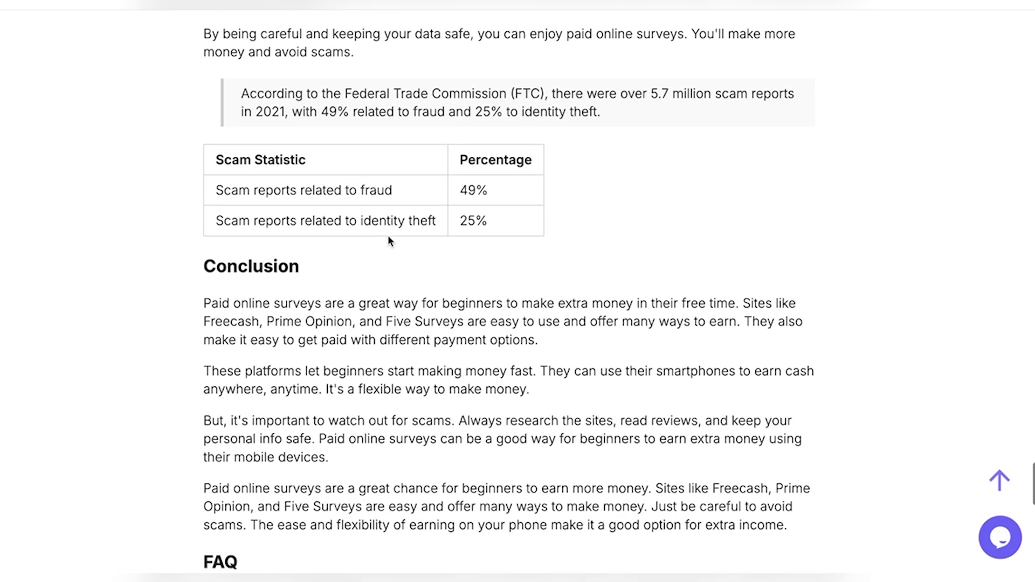
scroll(390, 240, "down", 1)
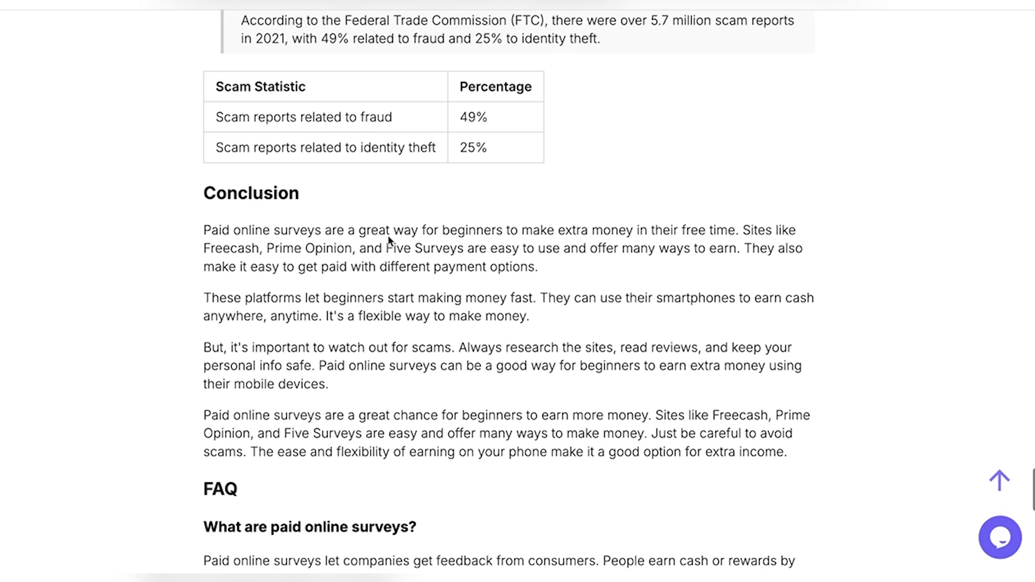
scroll(419, 163, "up", 1)
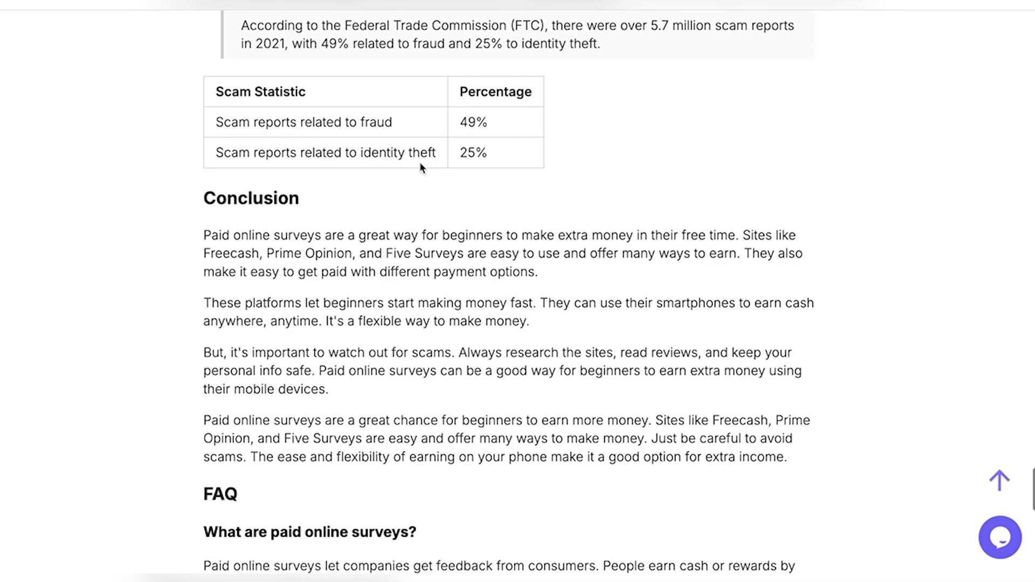
scroll(419, 162, "up", 4)
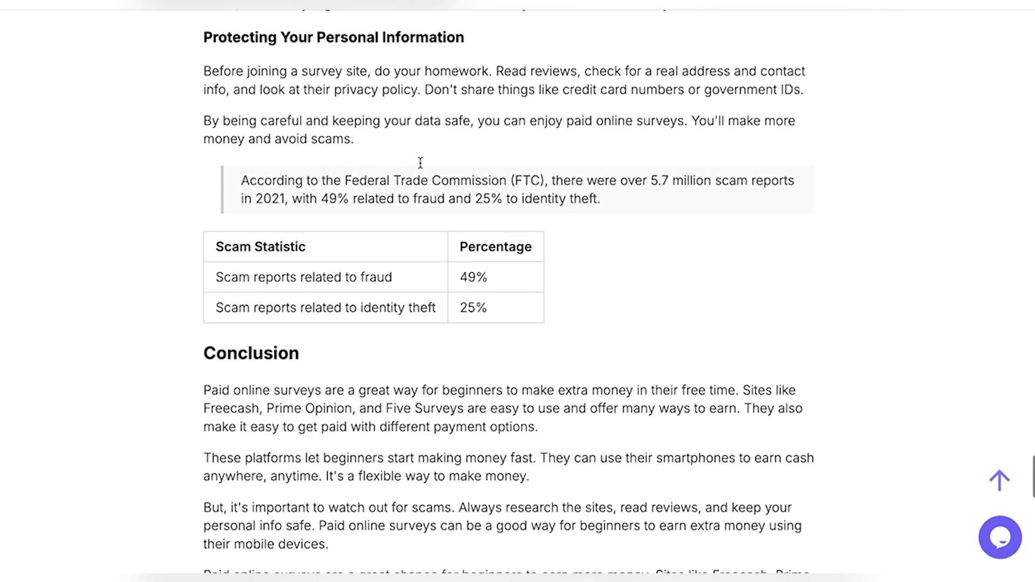
scroll(286, 89, "up", 1)
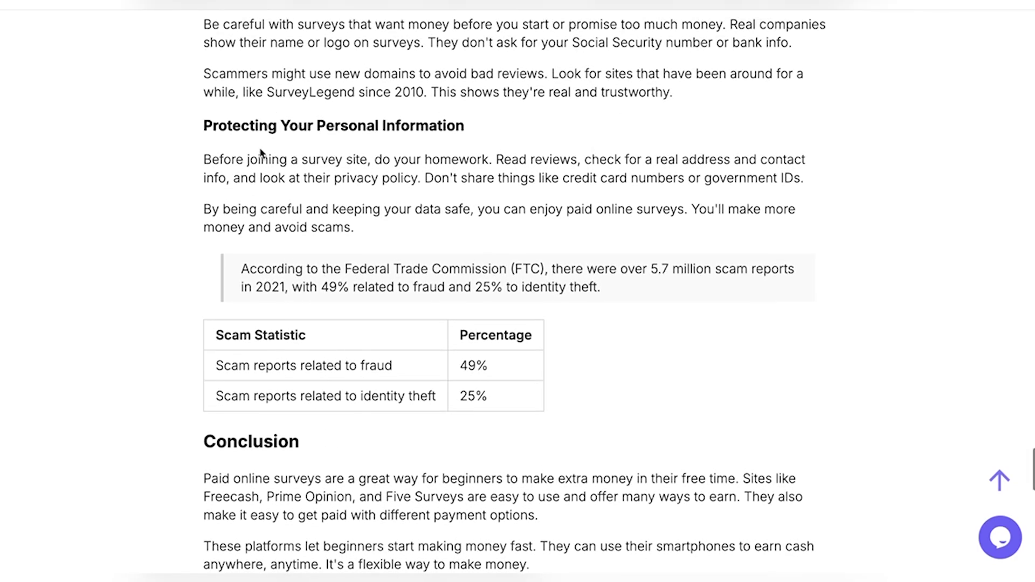
scroll(422, 144, "down", 4)
scroll(330, 250, "down", 2)
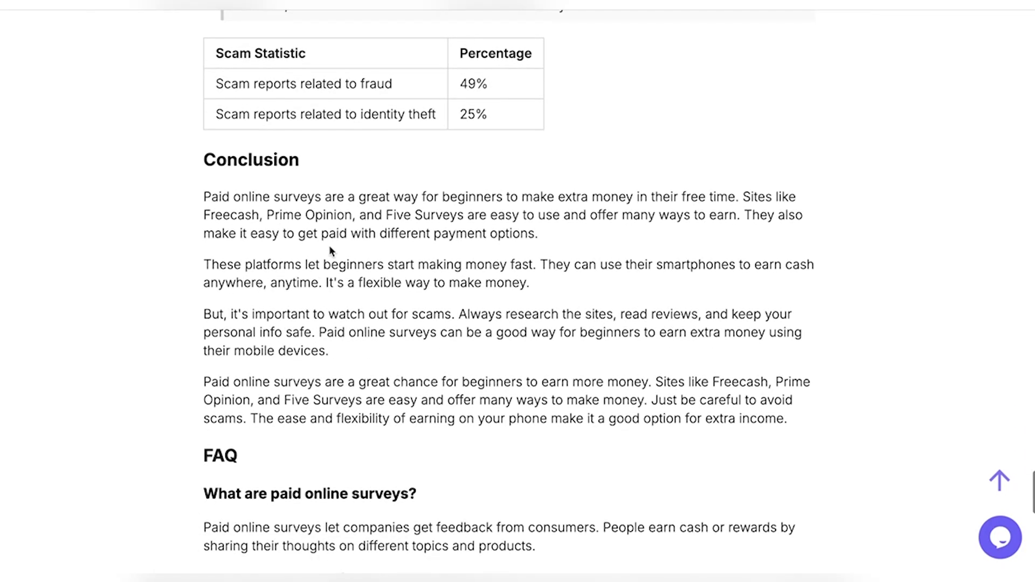